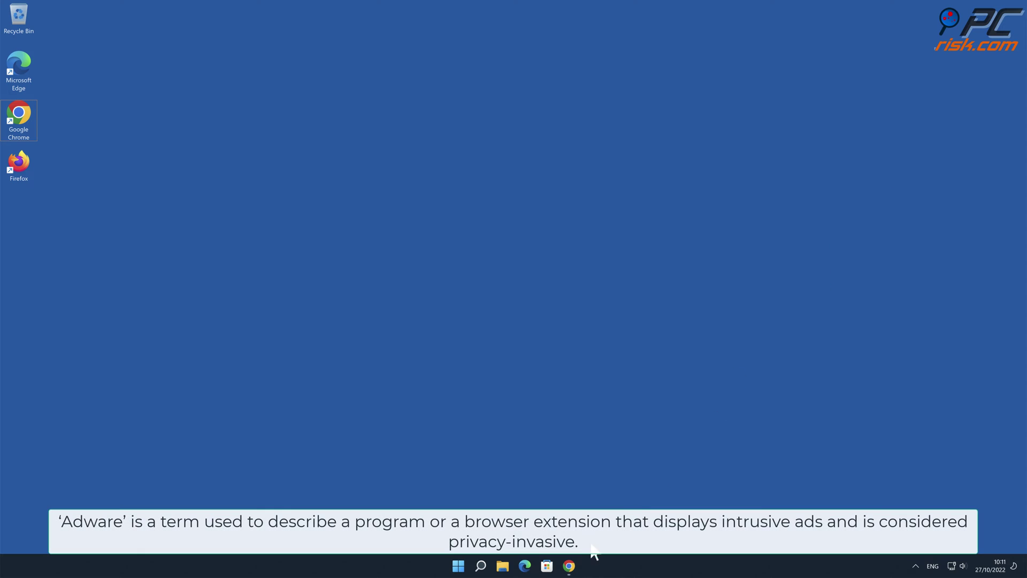
Bring Chrome forward on the Dark Reader Web Store page and scroll through its Overview
left_click(570, 566)
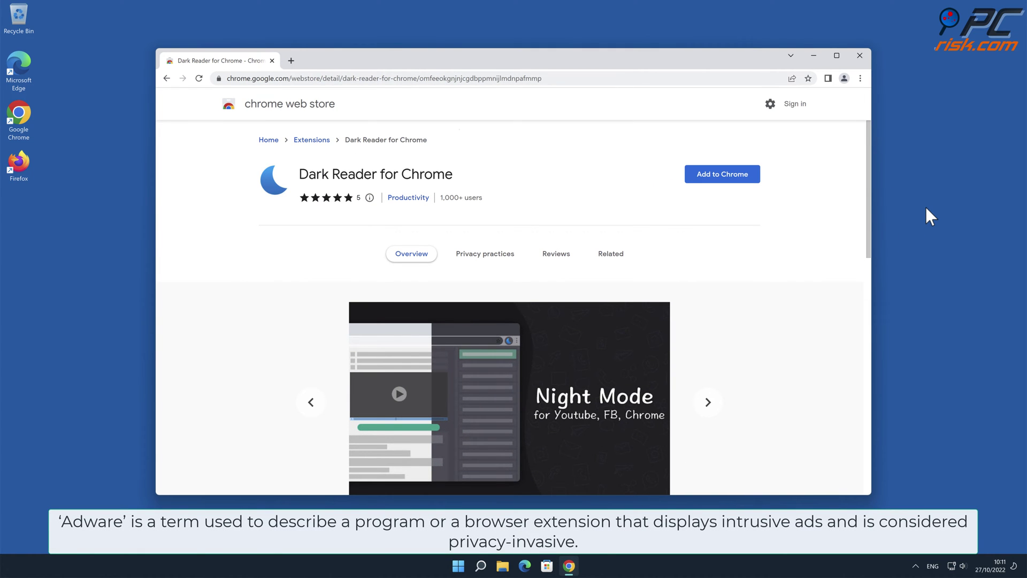
left_click_drag(869, 172, 869, 323)
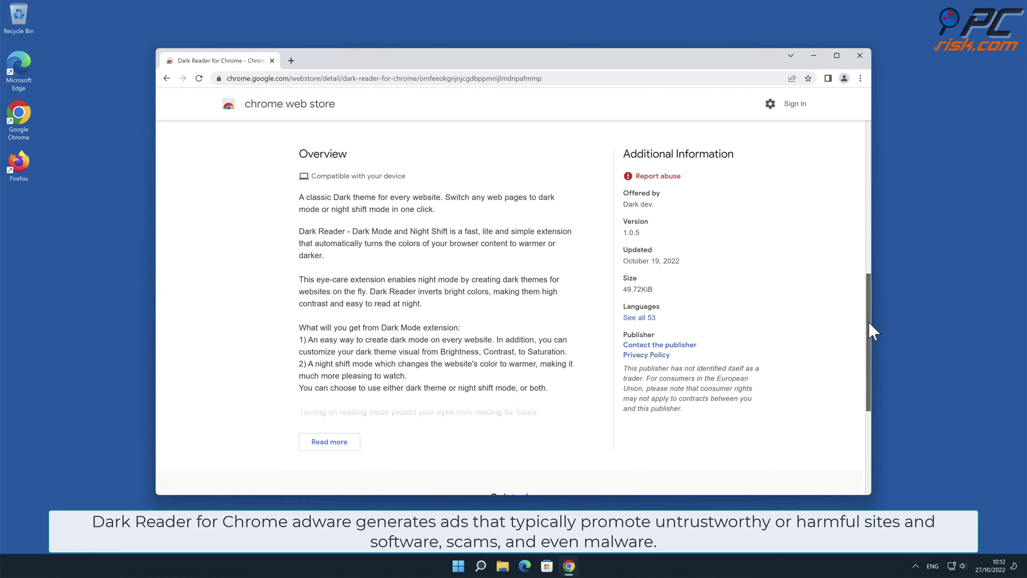
left_click_drag(868, 322, 867, 159)
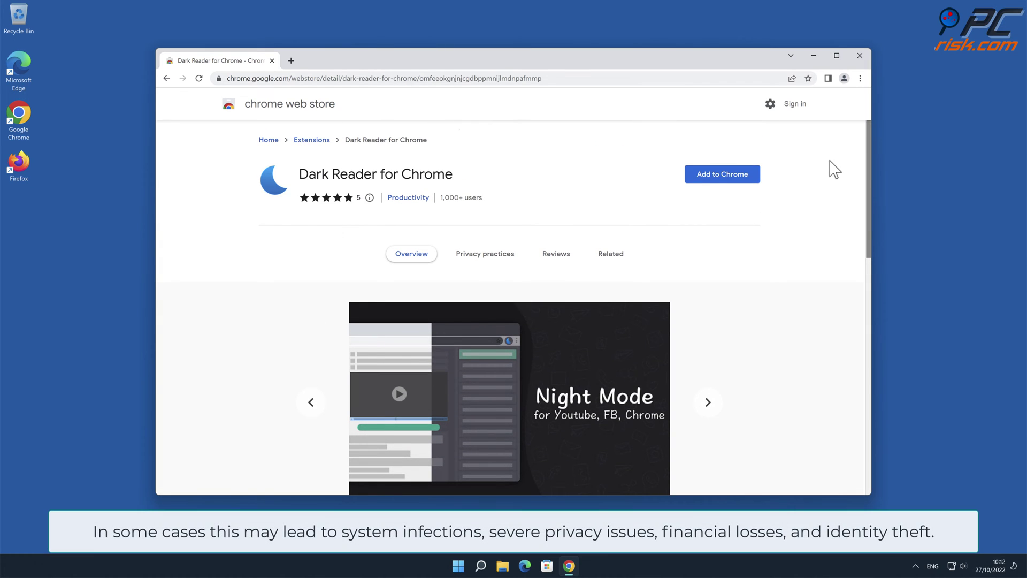
Add Dark Reader for Chrome, confirm it on the Extensions page, and close Chrome
left_click(752, 181)
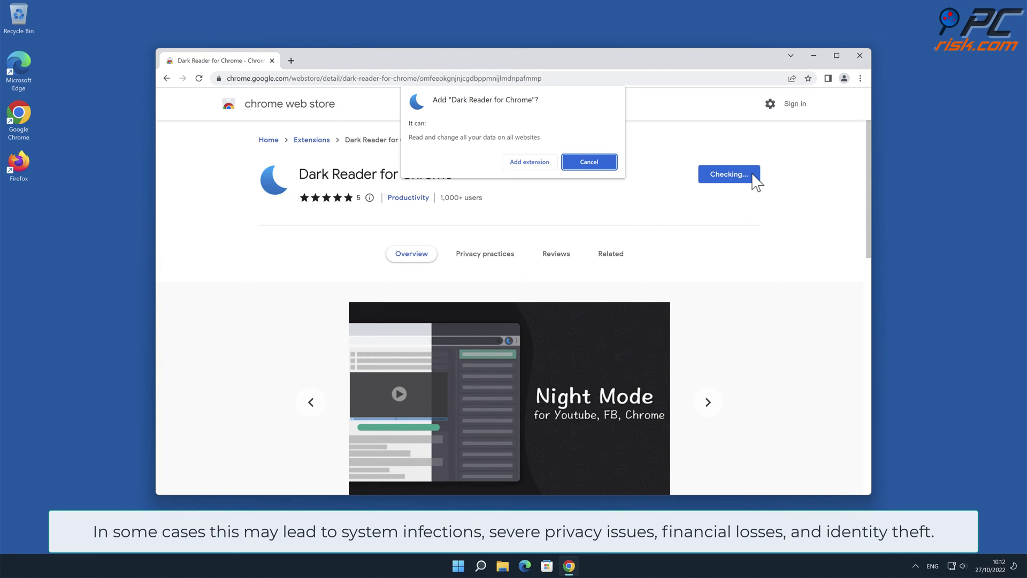
left_click(551, 165)
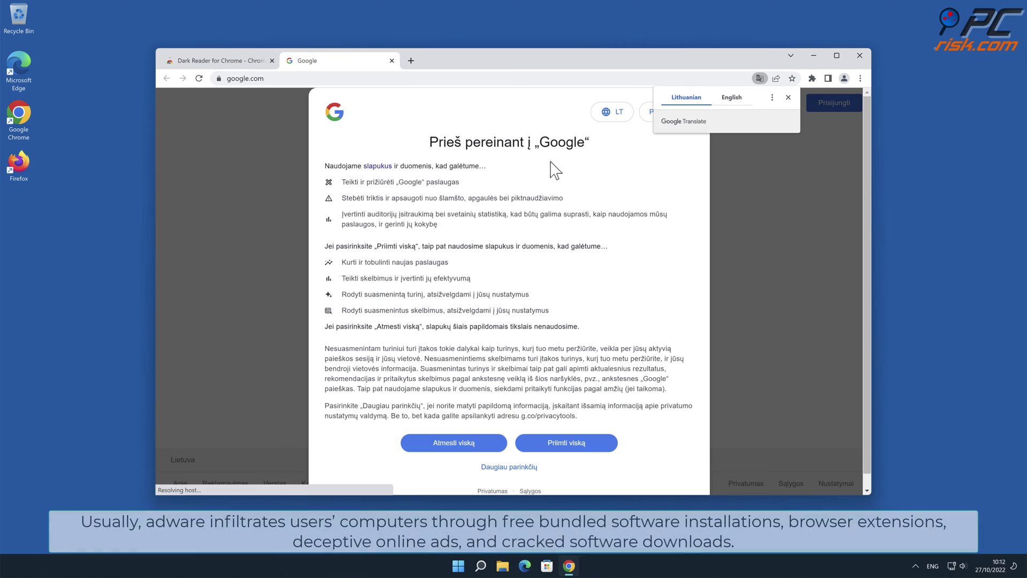
left_click(859, 79)
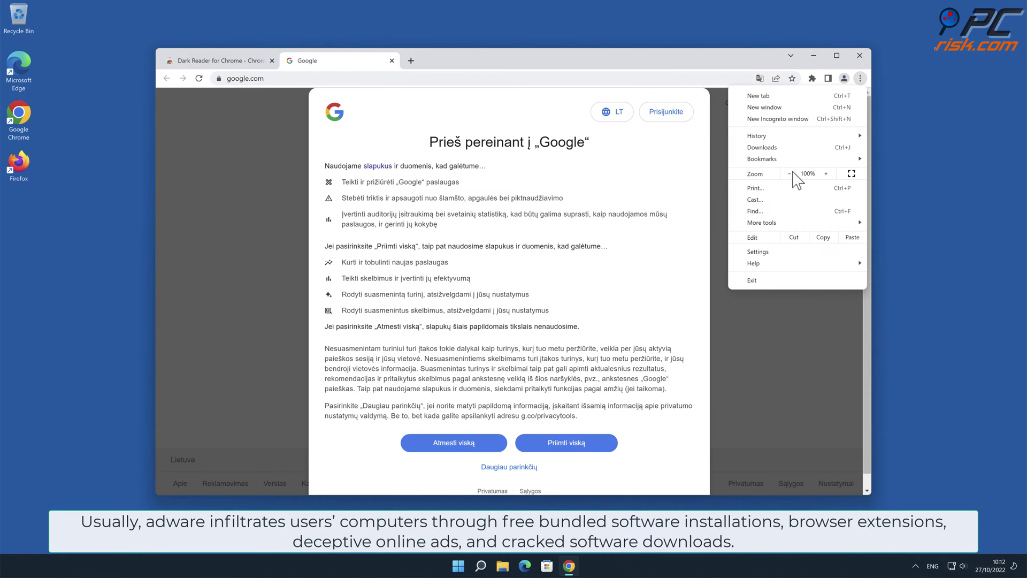
mouse_move(774, 229)
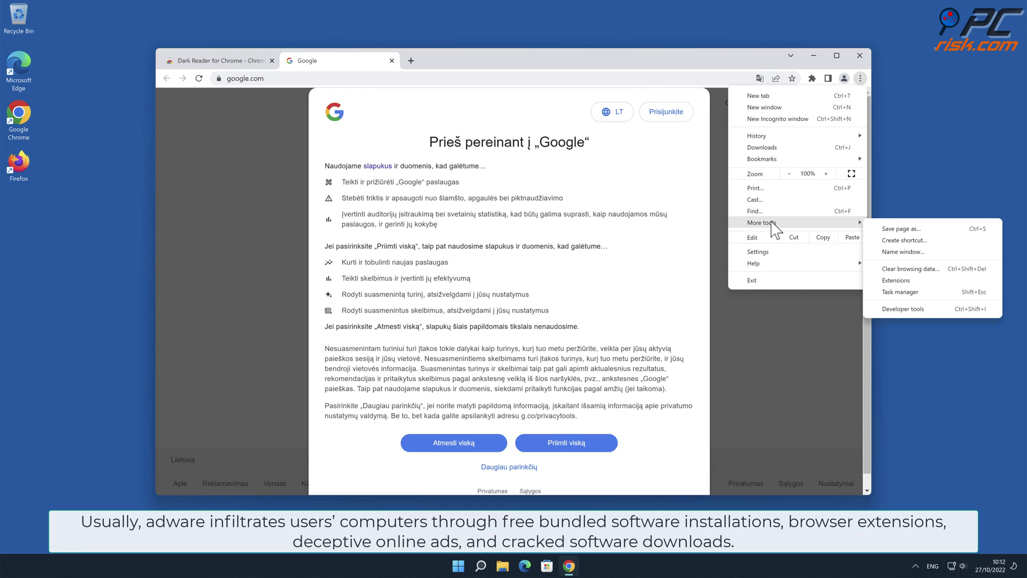
left_click(909, 282)
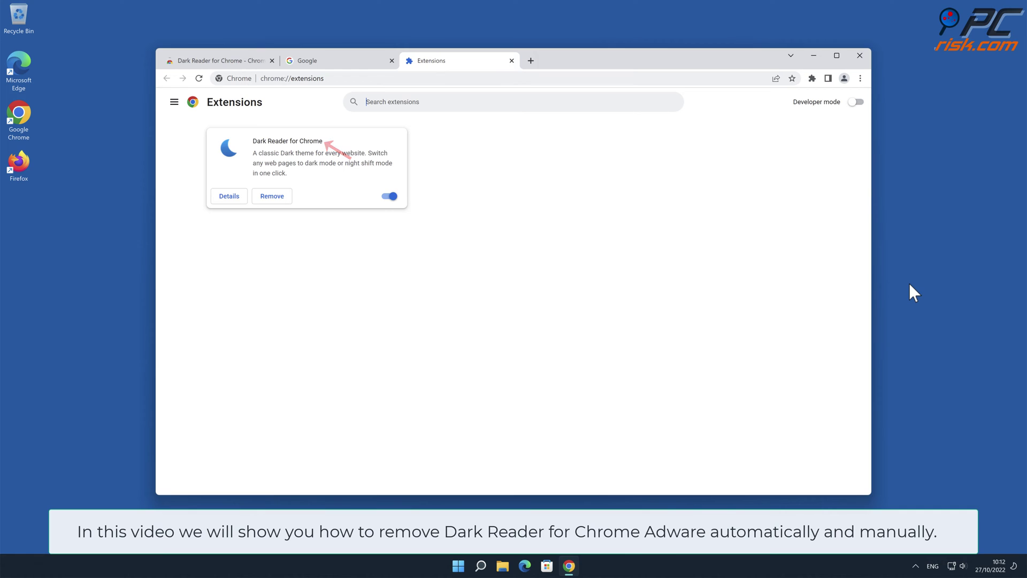
left_click(861, 57)
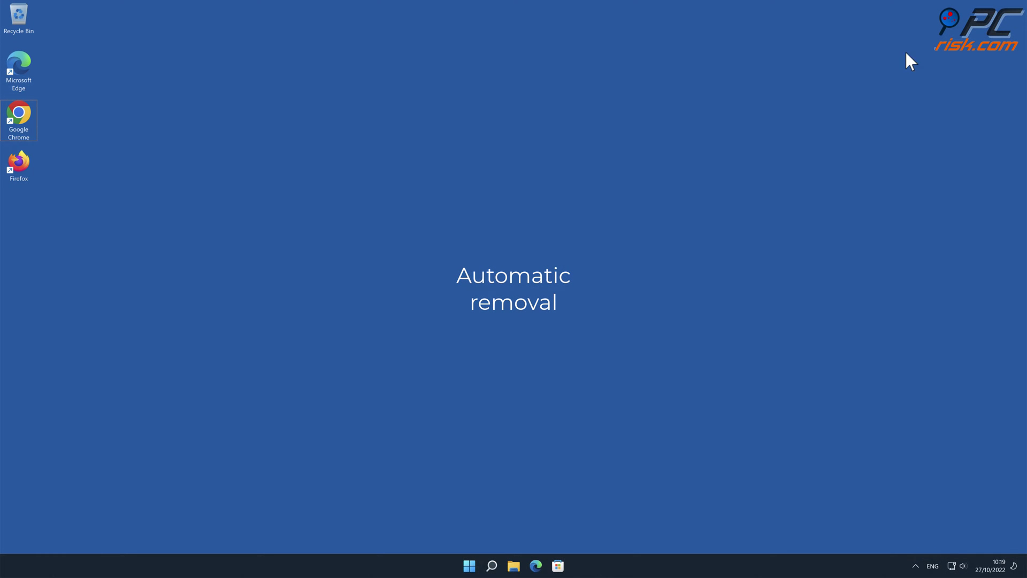
double_click(30, 109)
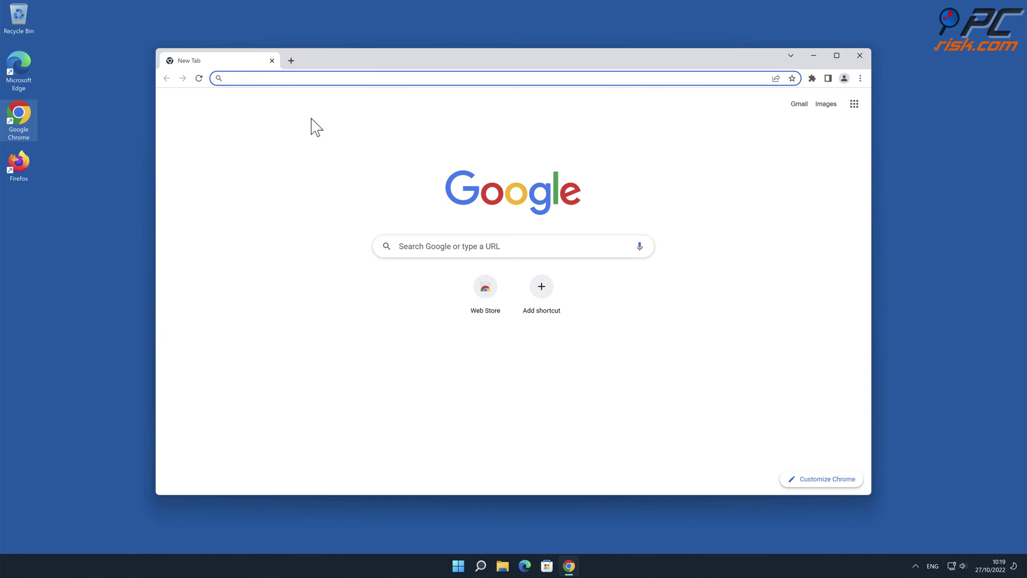
type("www.c")
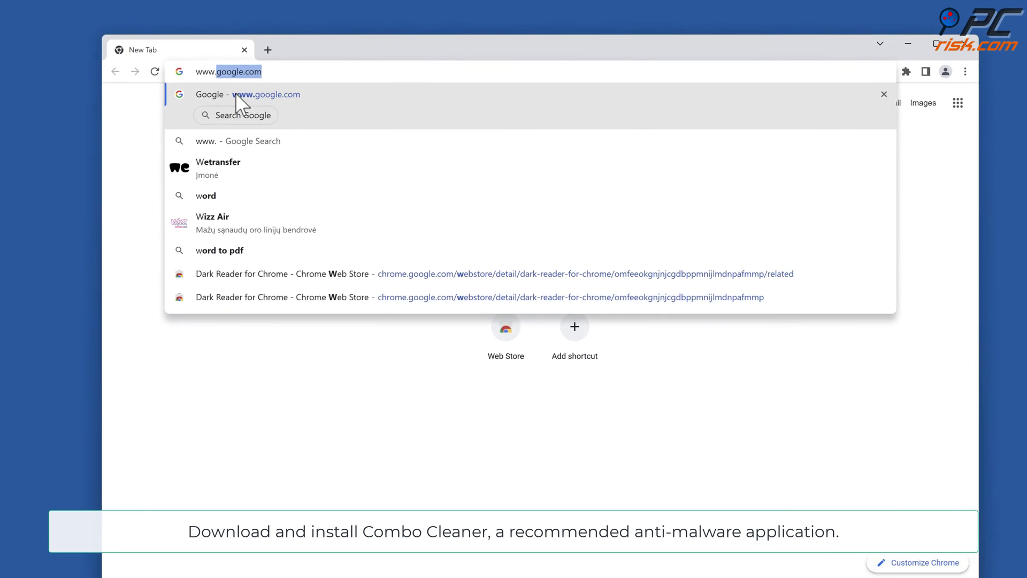
type("omboc")
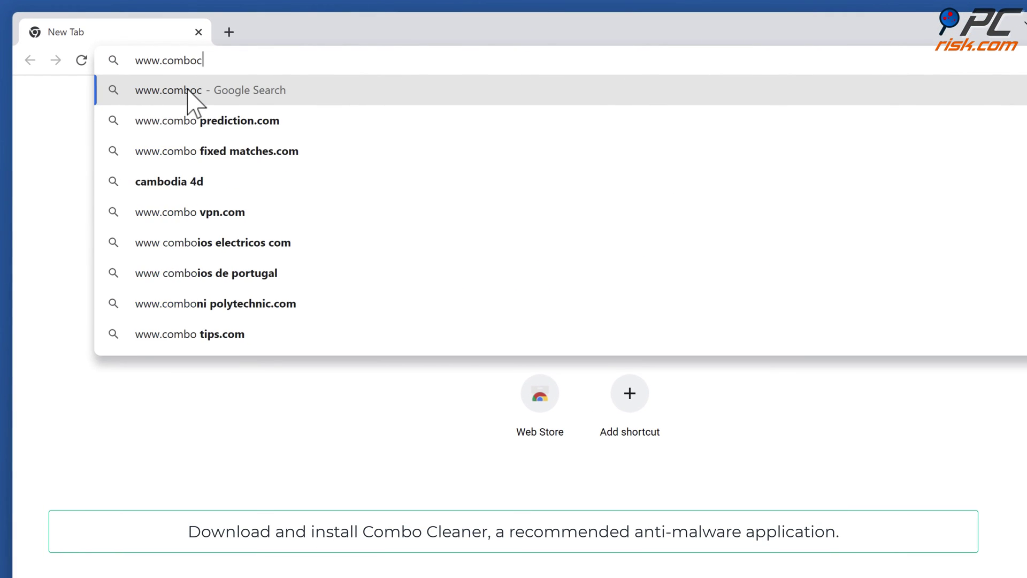
type("leaner.com")
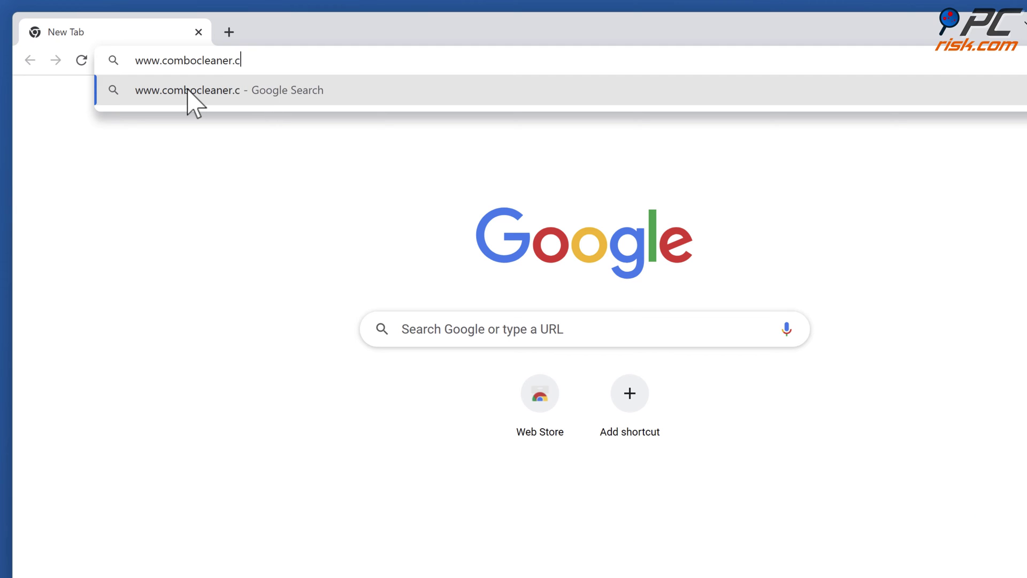
key("Return")
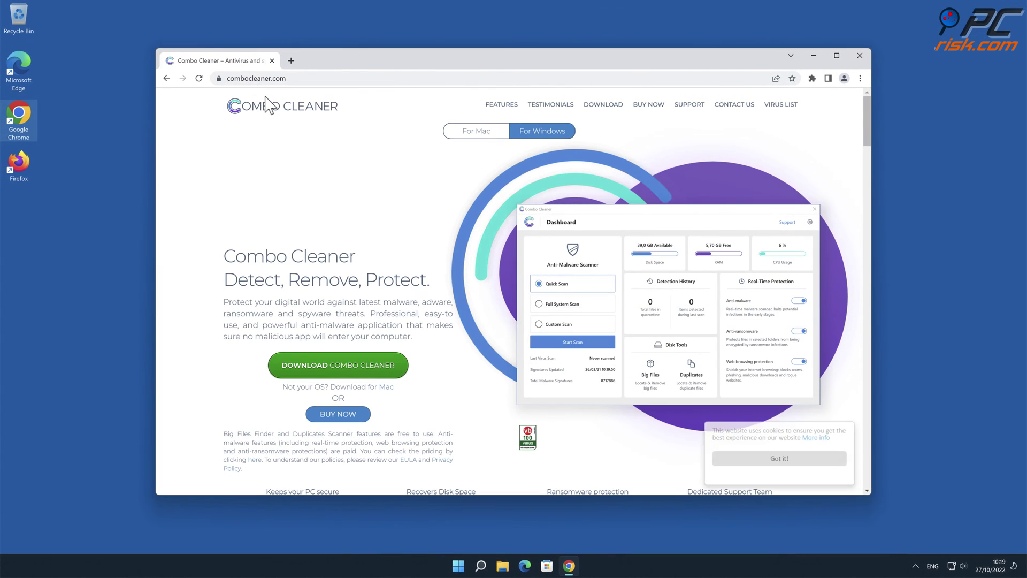
Download and install Combo Cleaner from CCSetup.exe, then close Chrome
left_click(392, 368)
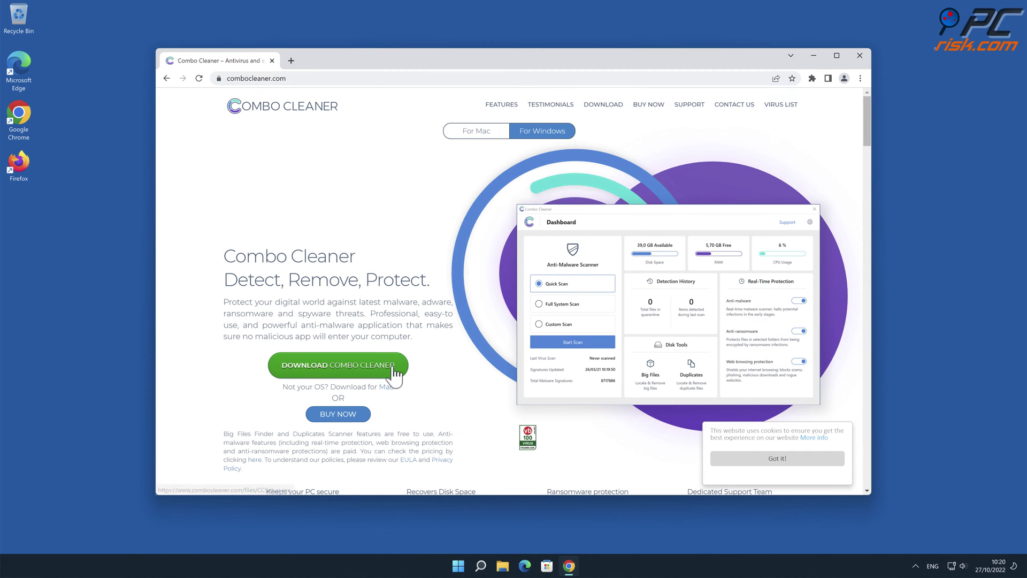
left_click(230, 484)
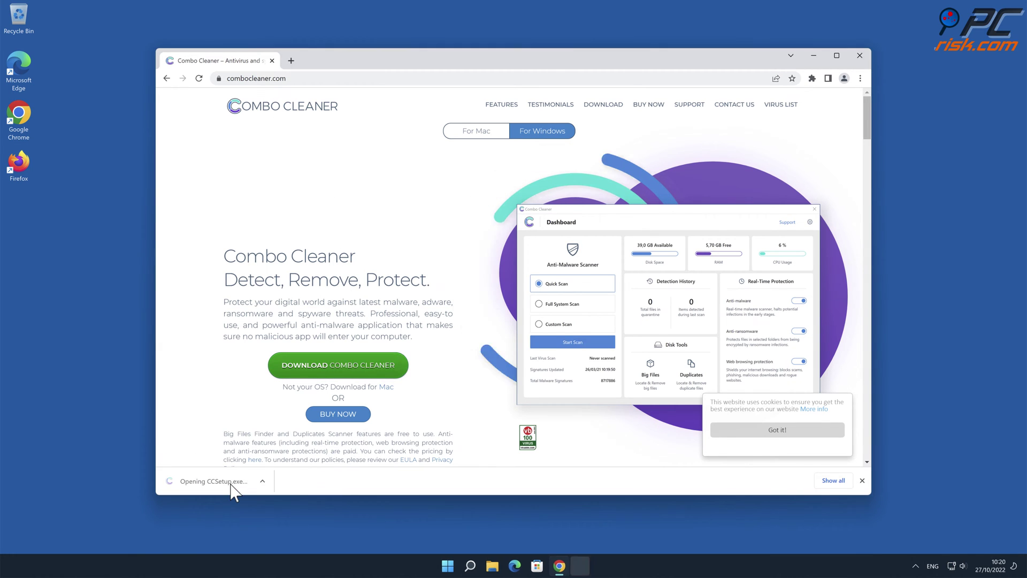
left_click(464, 366)
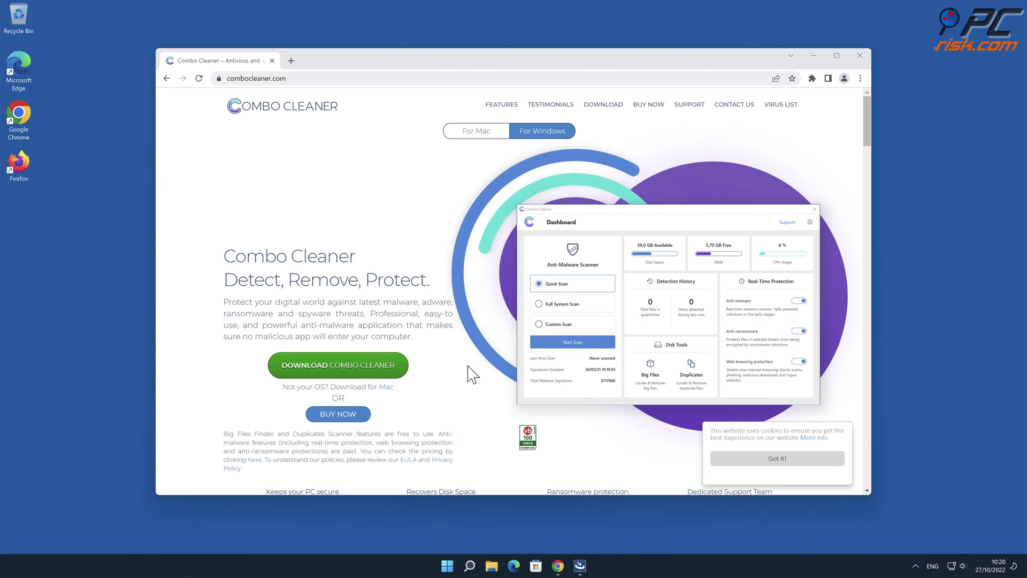
left_click(581, 403)
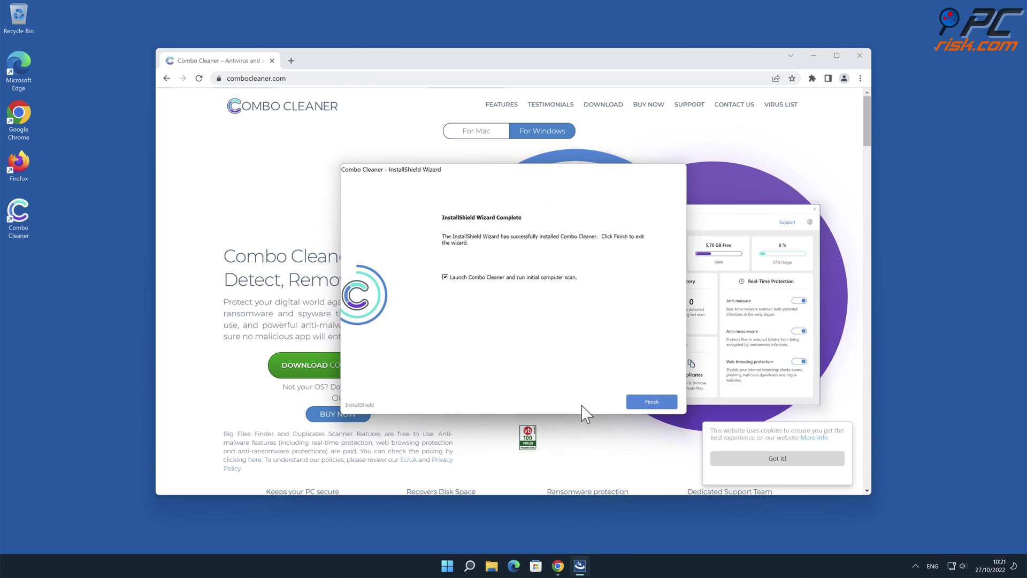
left_click(657, 402)
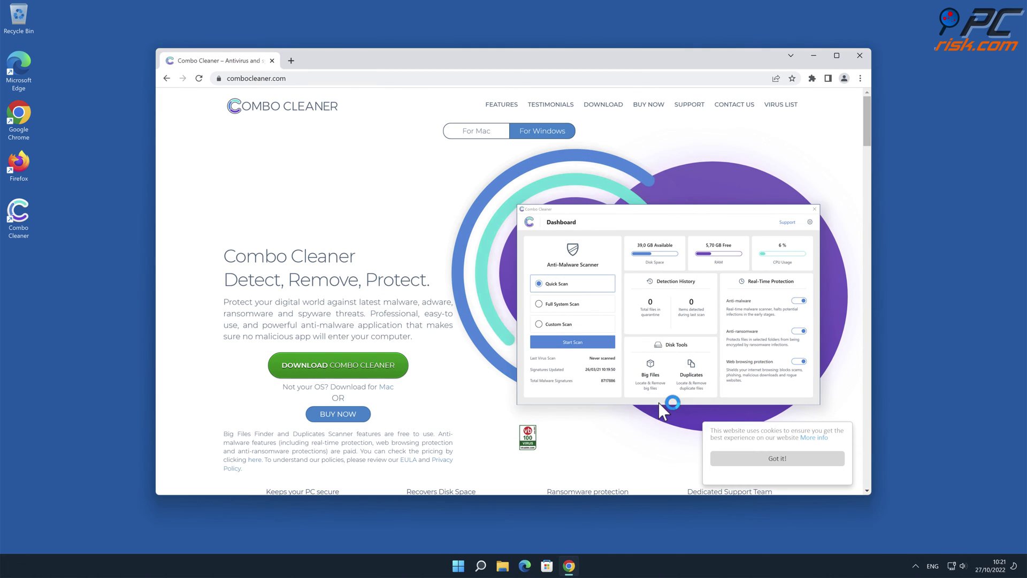
left_click(859, 57)
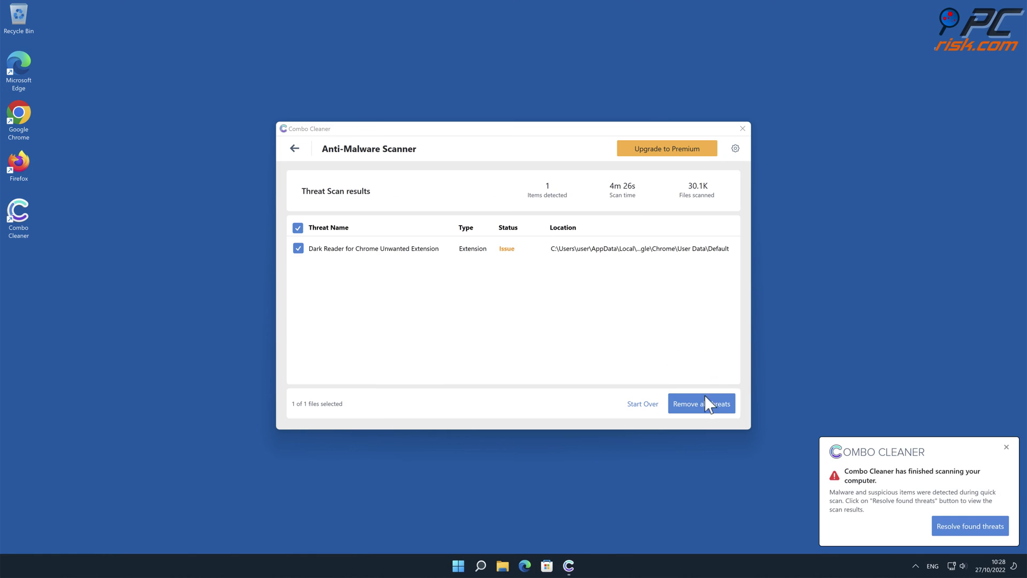
Activate a Combo Cleaner license, quarantine the Dark Reader threat, and close the scan summary
left_click(712, 407)
left_click(401, 402)
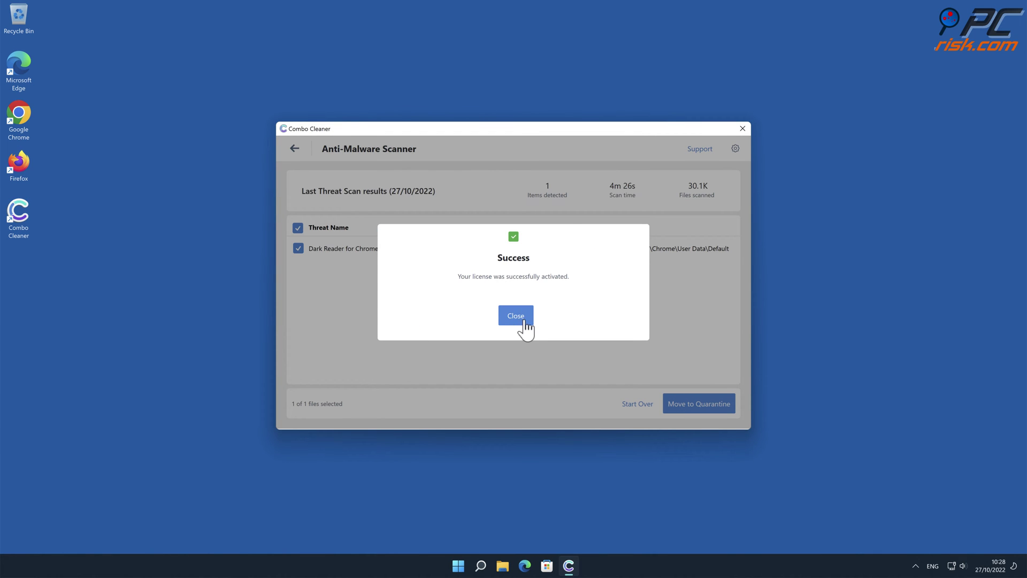
left_click(515, 316)
left_click(720, 405)
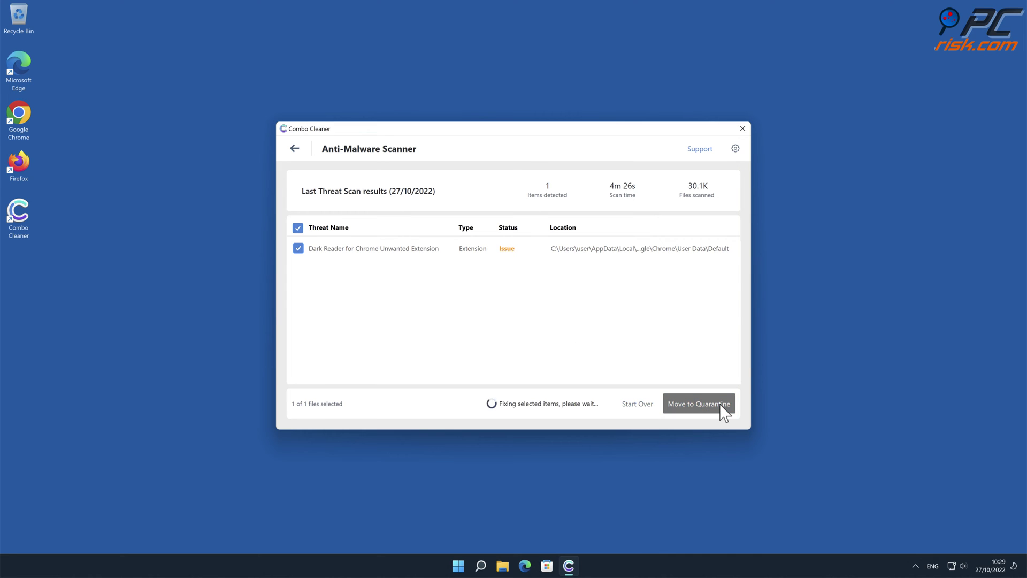
left_click(595, 323)
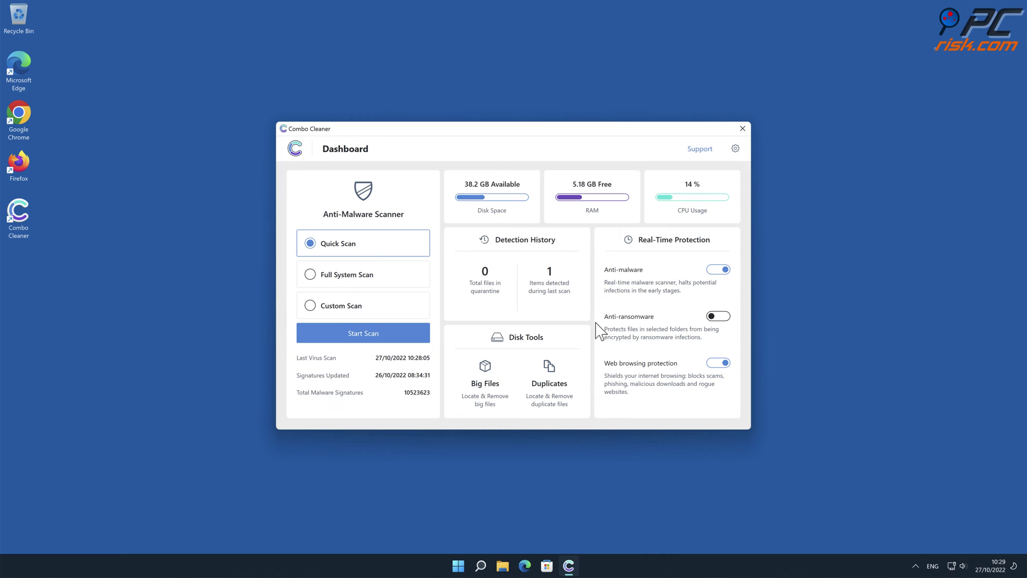
left_click(872, 53)
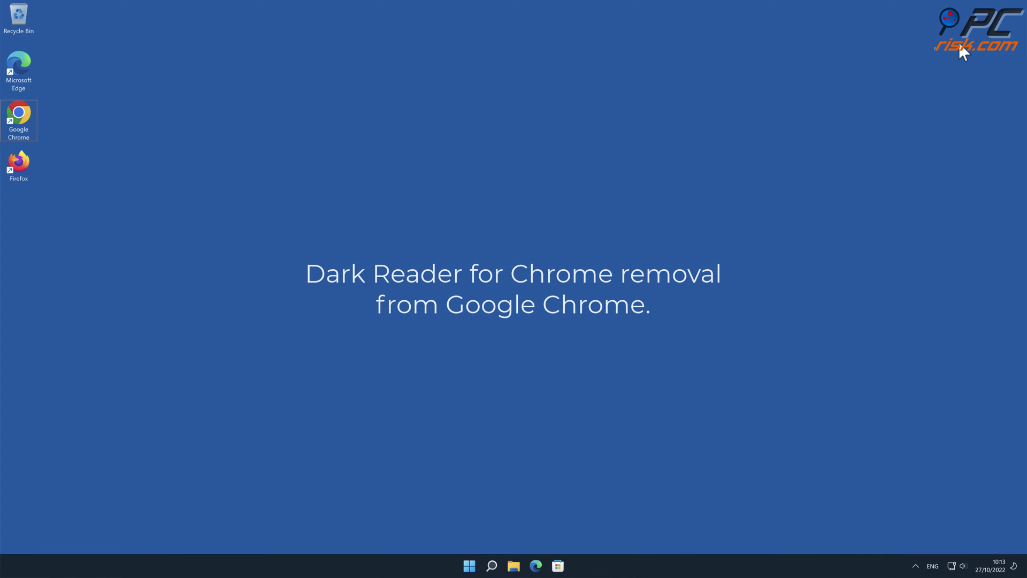
Launch Chrome and open the Extensions page from More tools
double_click(25, 123)
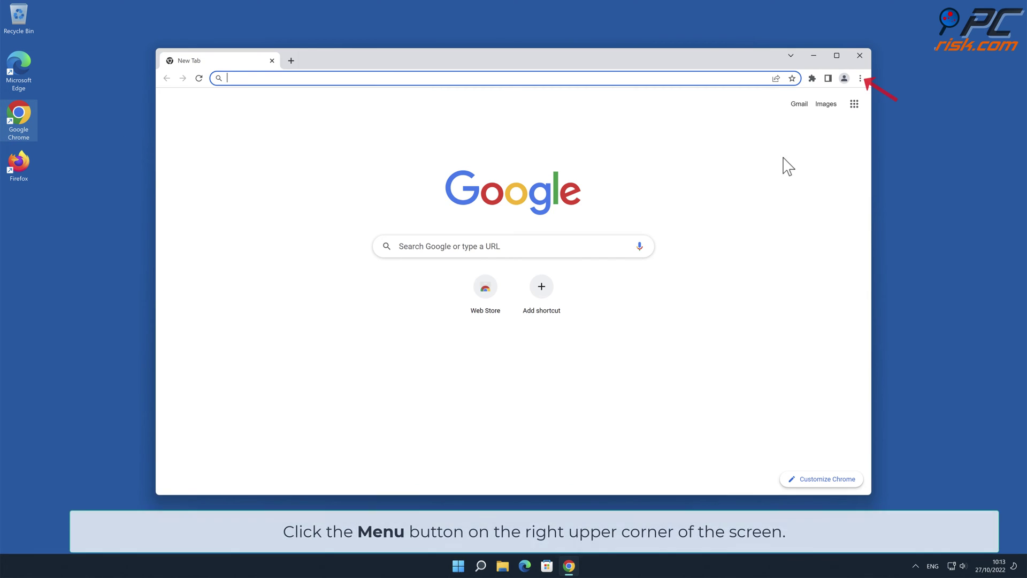
left_click(949, 153)
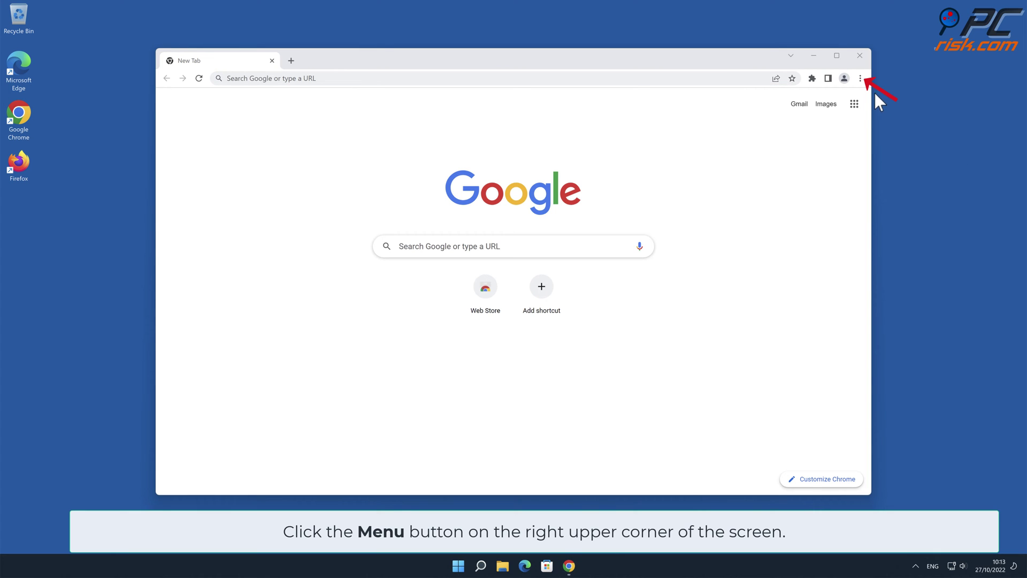
left_click(860, 78)
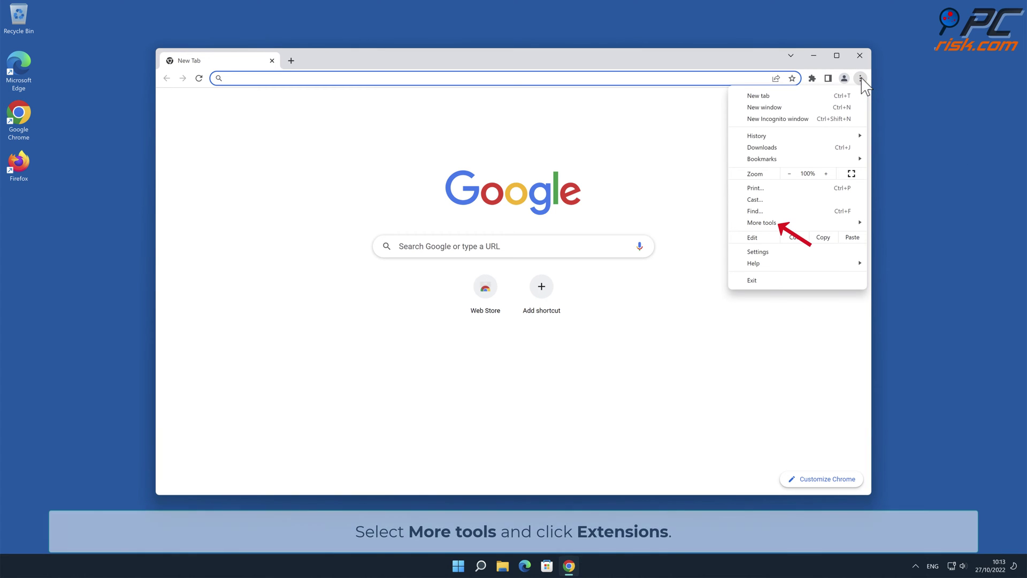
mouse_move(781, 223)
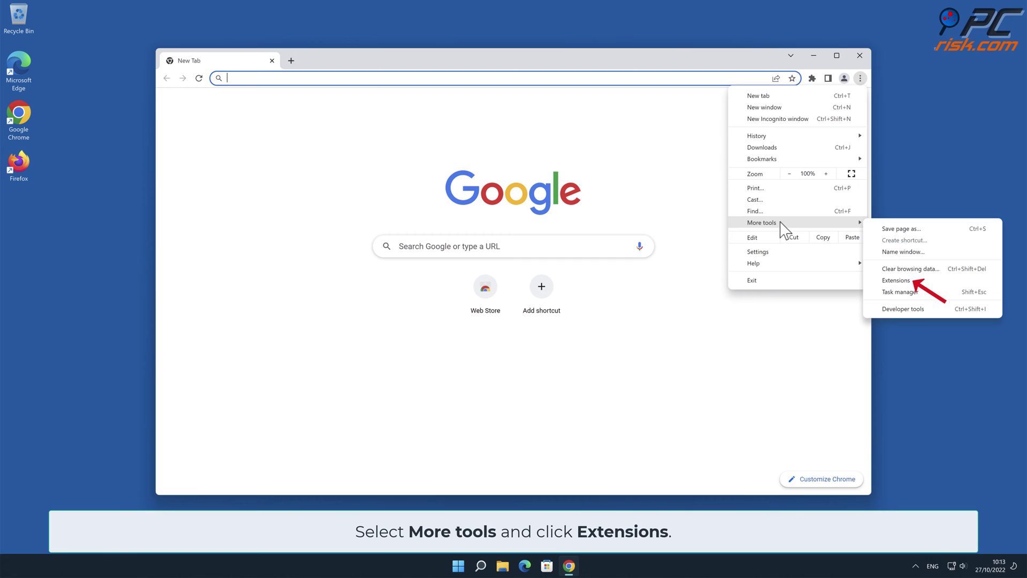
left_click(888, 280)
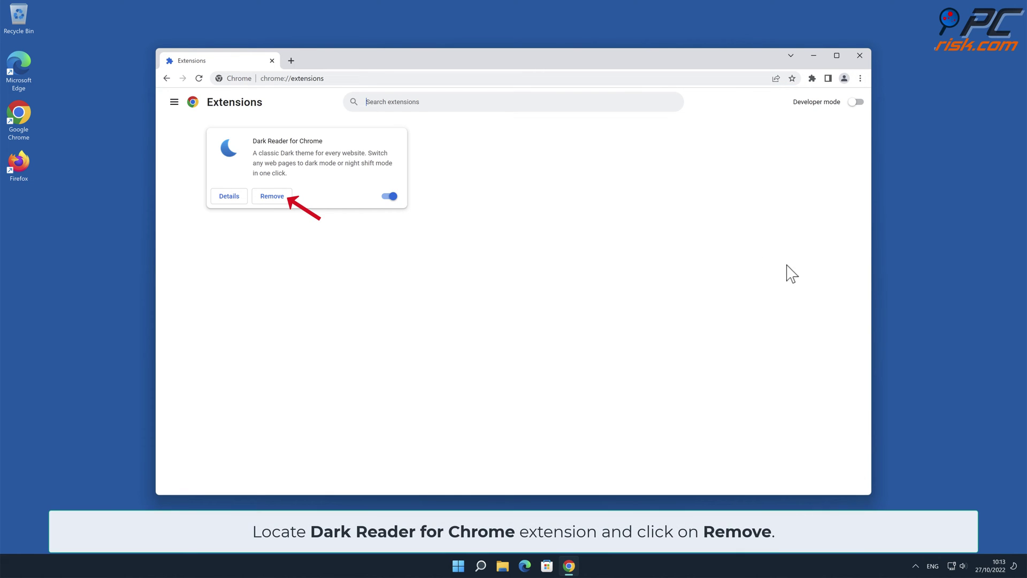
Remove the Dark Reader for Chrome extension and confirm the removal
left_click(286, 198)
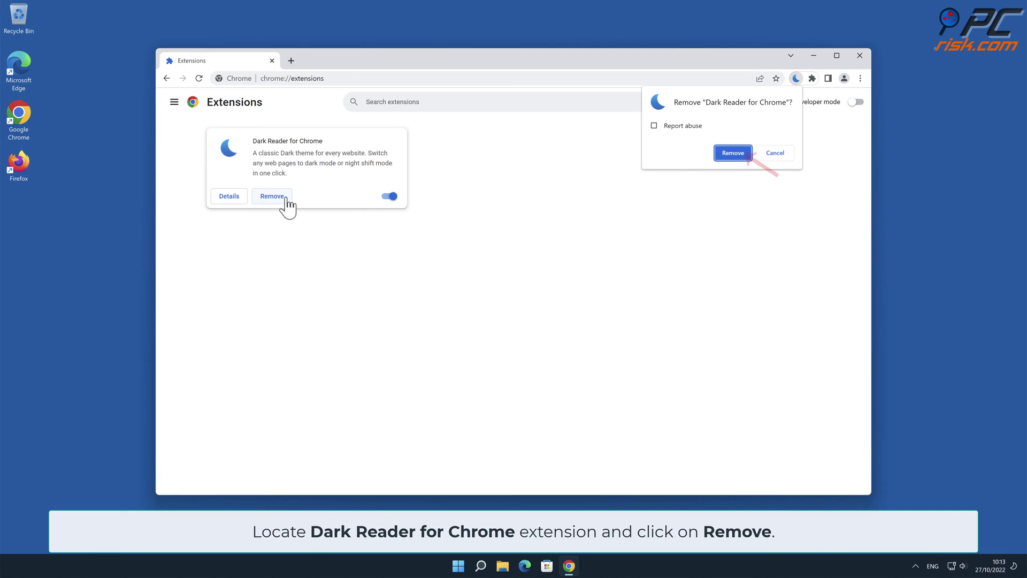
left_click(737, 154)
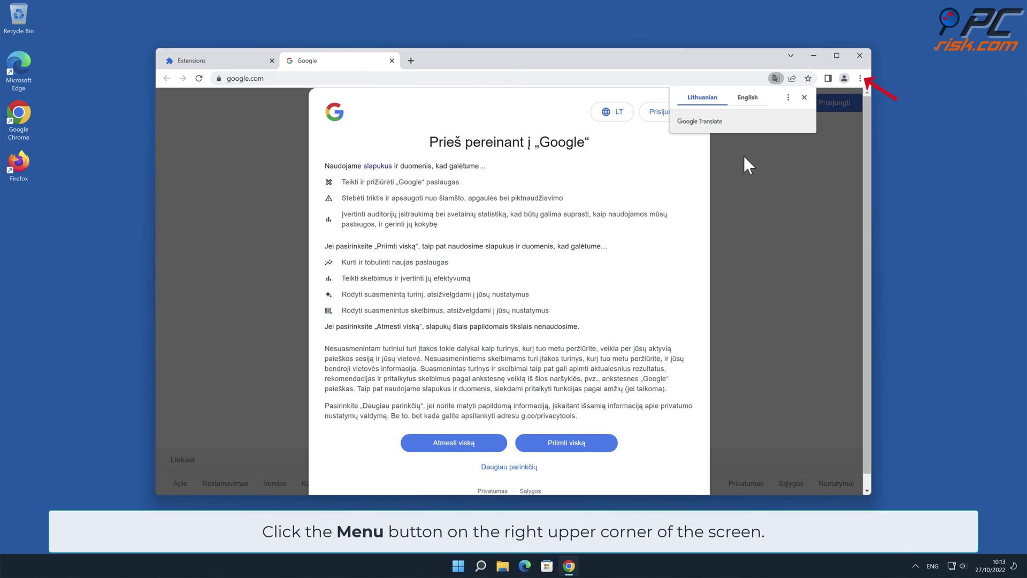
left_click(861, 78)
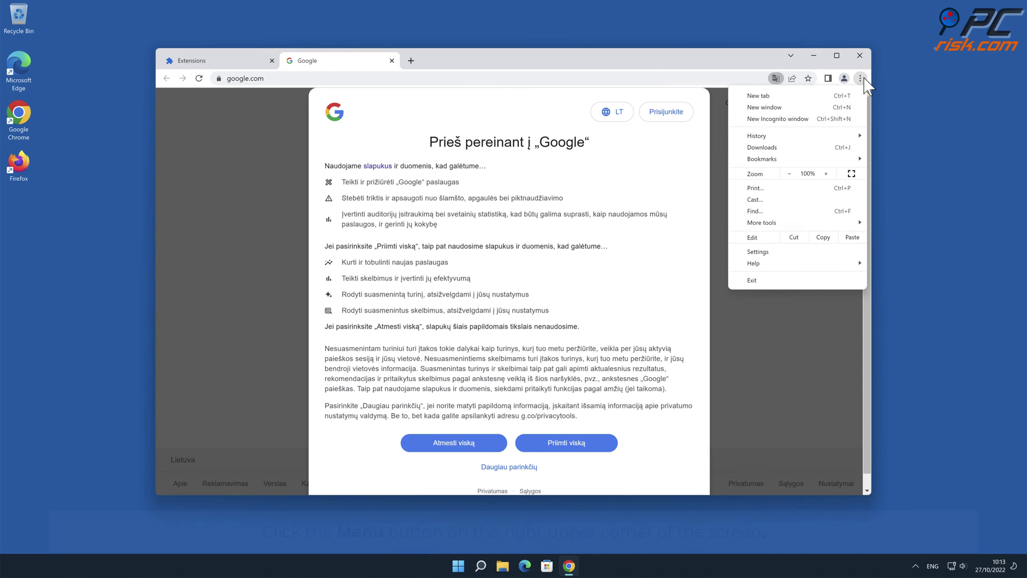
Restore Chrome's settings to their original defaults via Reset and clean up, then close Chrome
left_click(776, 252)
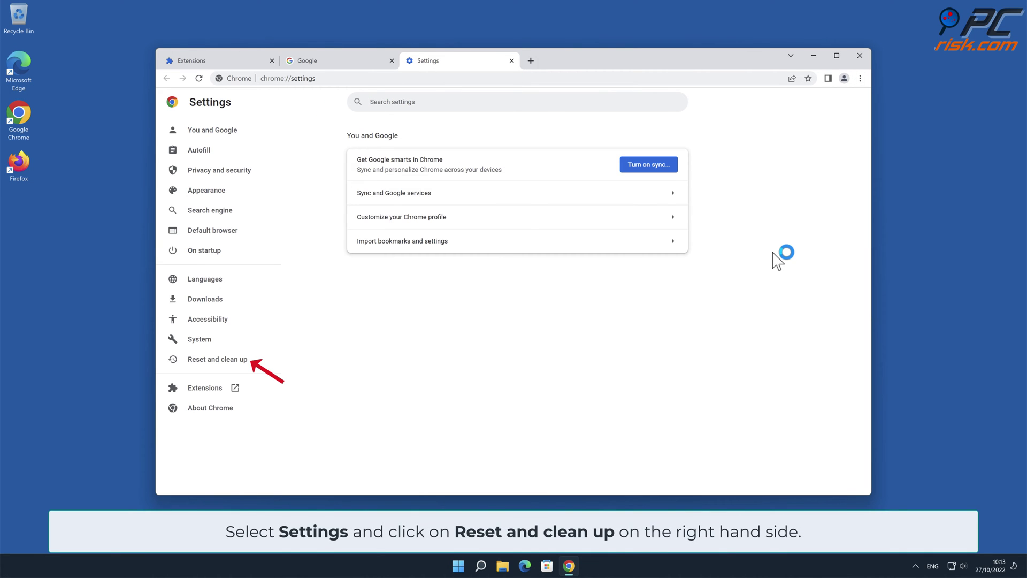
left_click(242, 360)
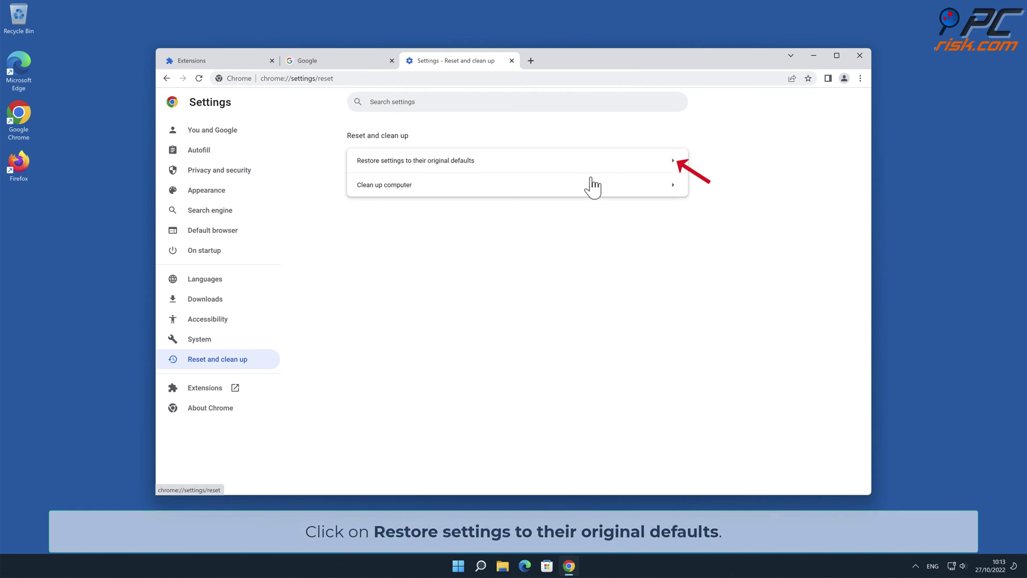
left_click(674, 161)
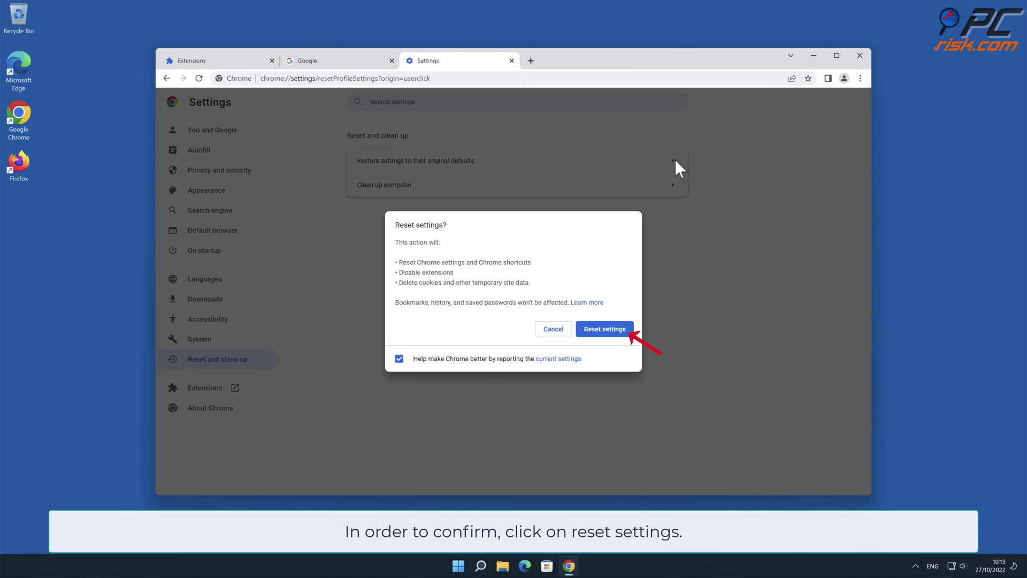
left_click(627, 330)
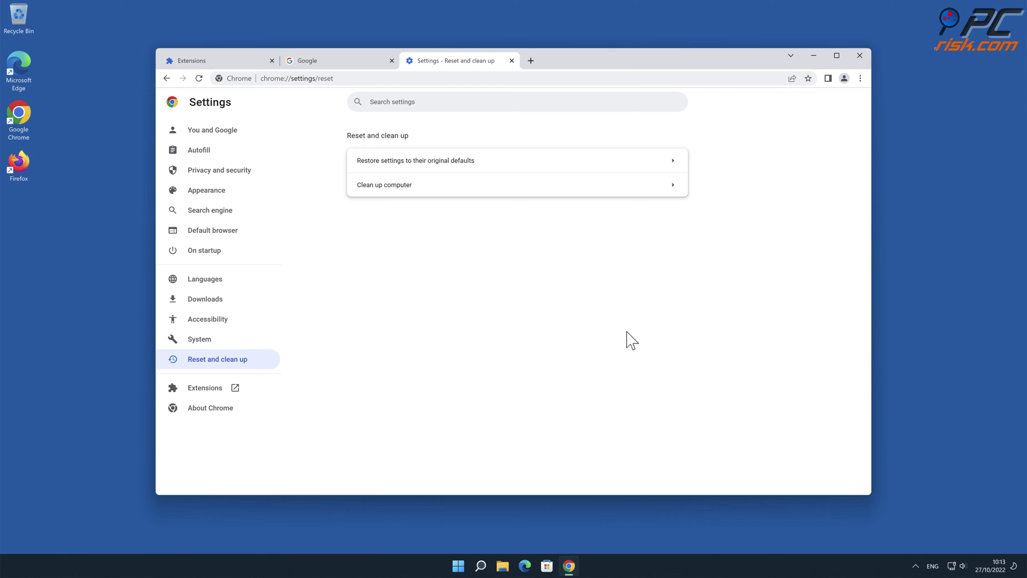
left_click(857, 56)
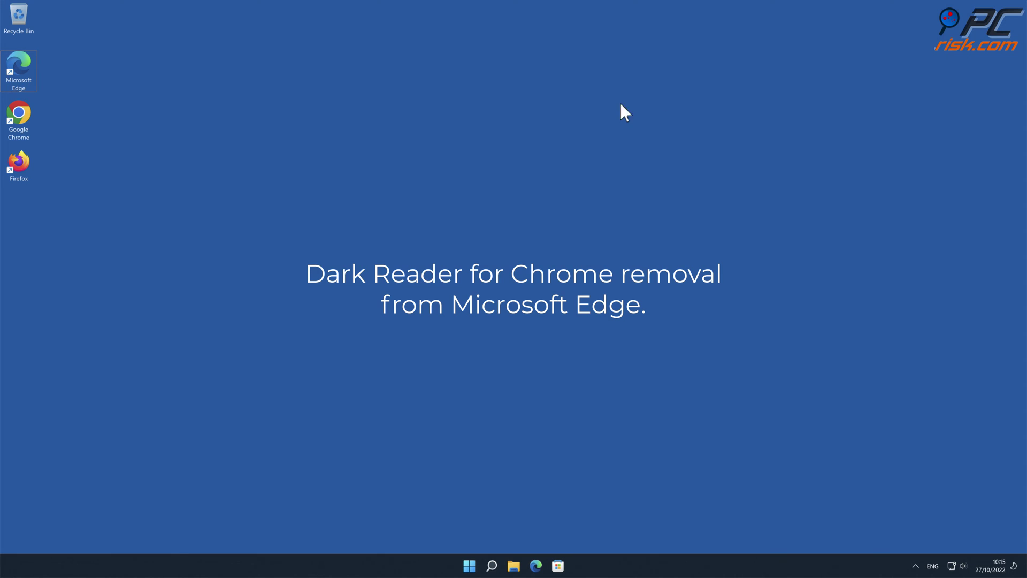
Launch Edge and remove Dark Reader for Chrome from the Manage extensions page
double_click(27, 83)
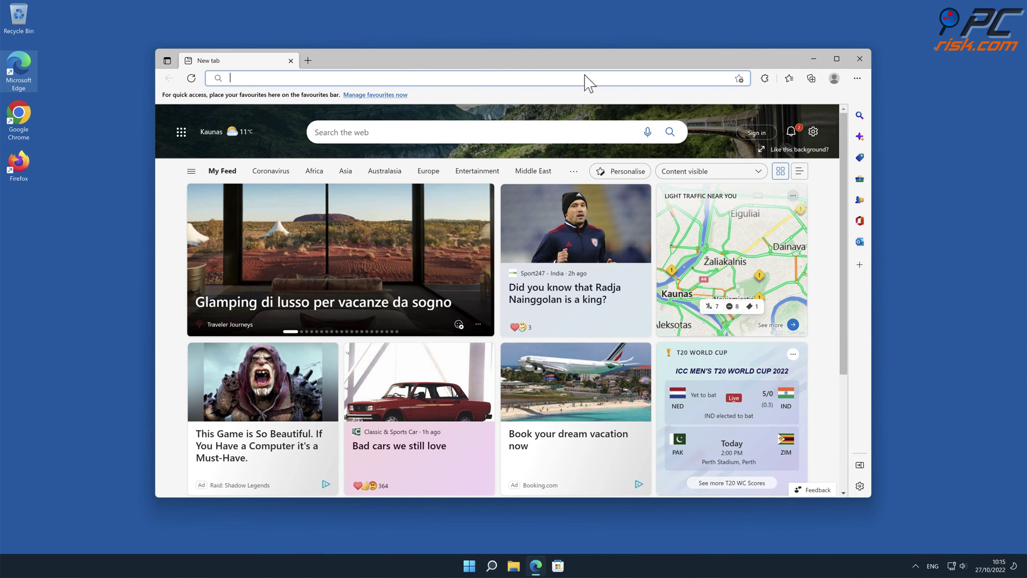
left_click(976, 111)
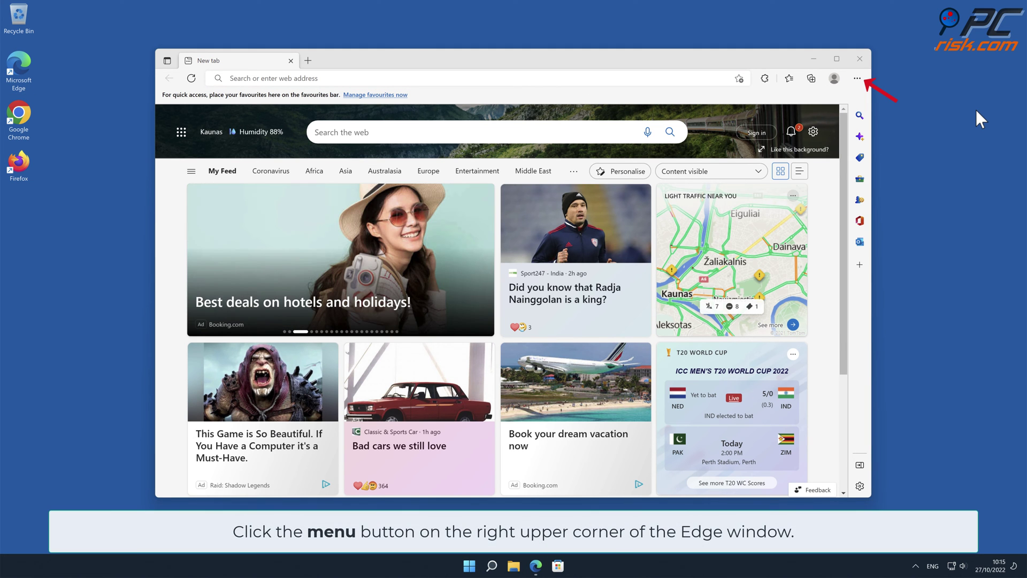
left_click(857, 79)
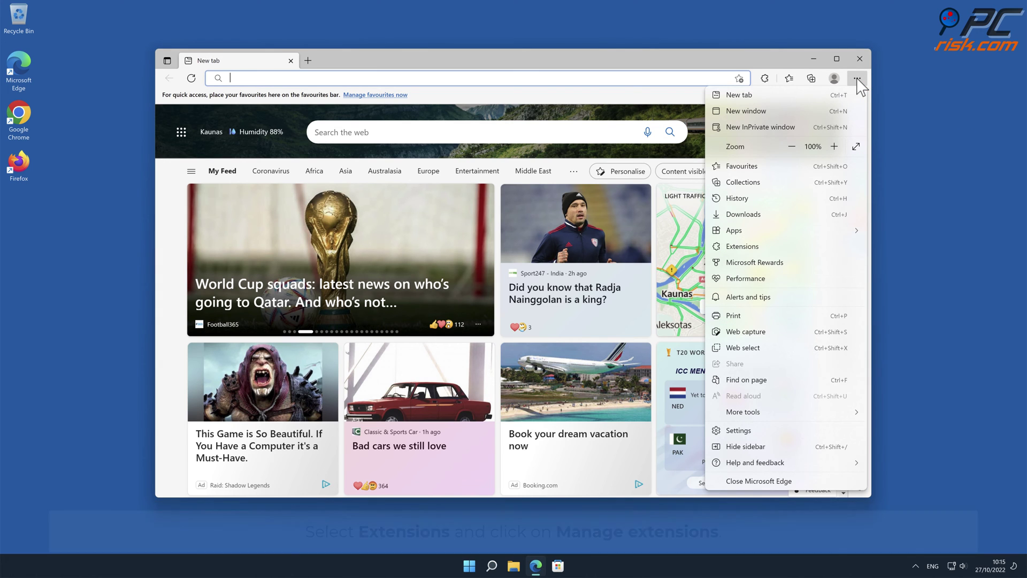
left_click(782, 246)
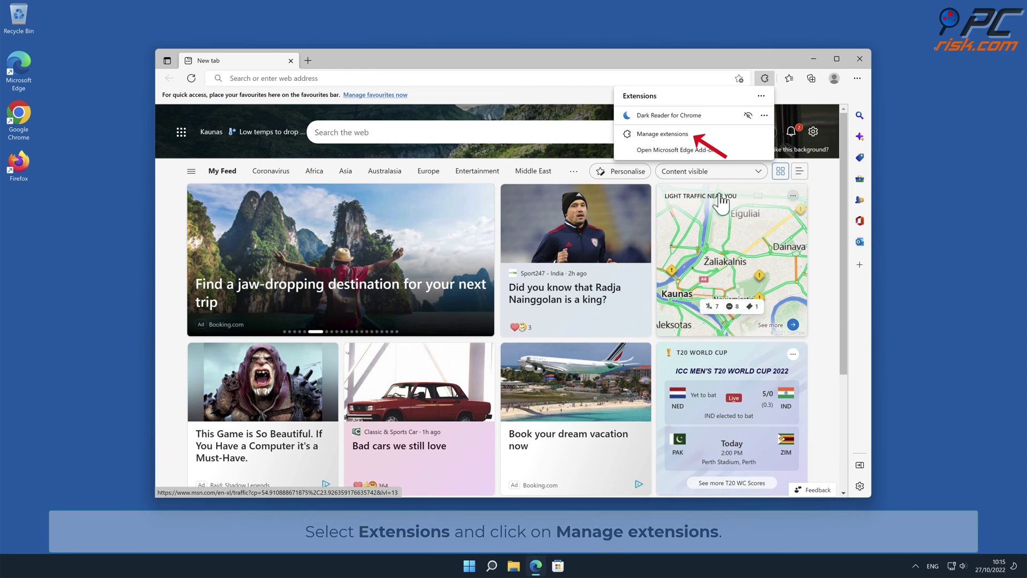
left_click(687, 136)
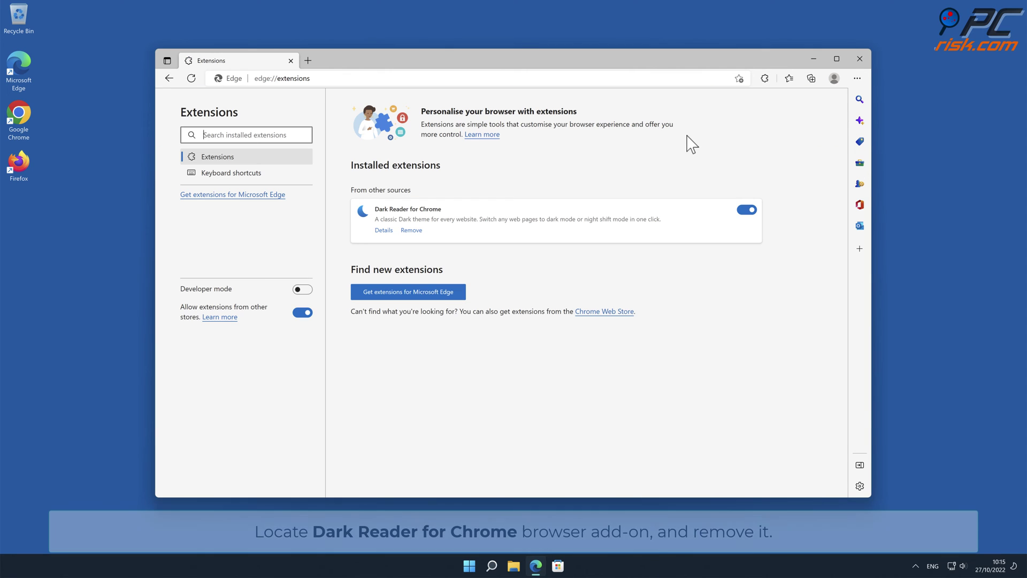
left_click(413, 231)
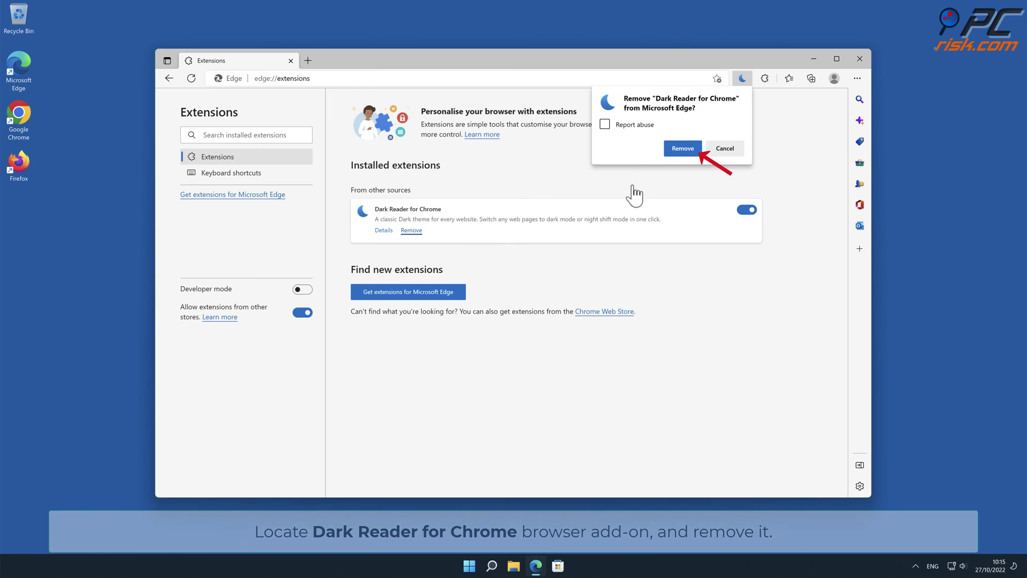
left_click(695, 152)
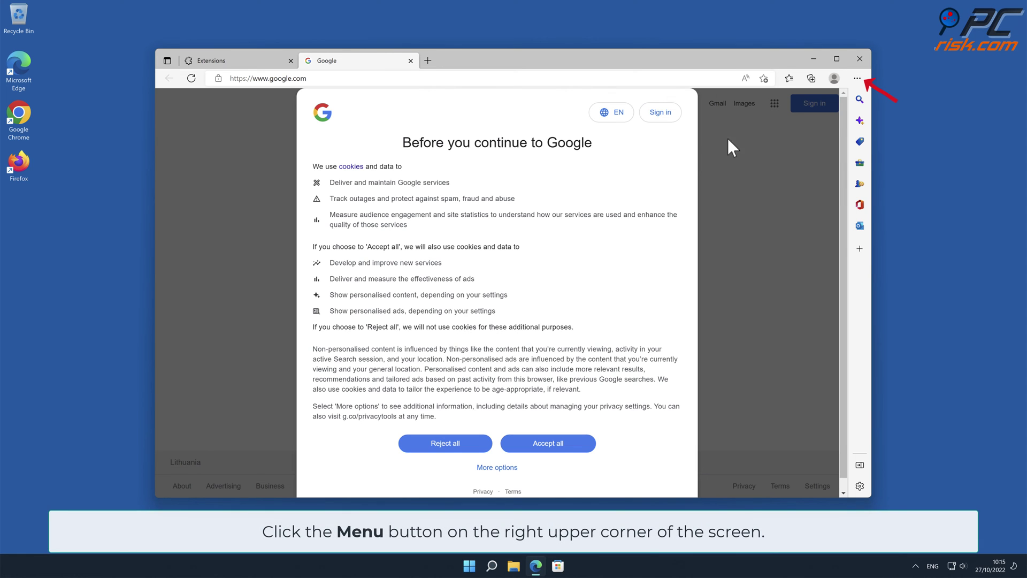
Reset Edge's settings to their default values and close the Edge window
left_click(857, 78)
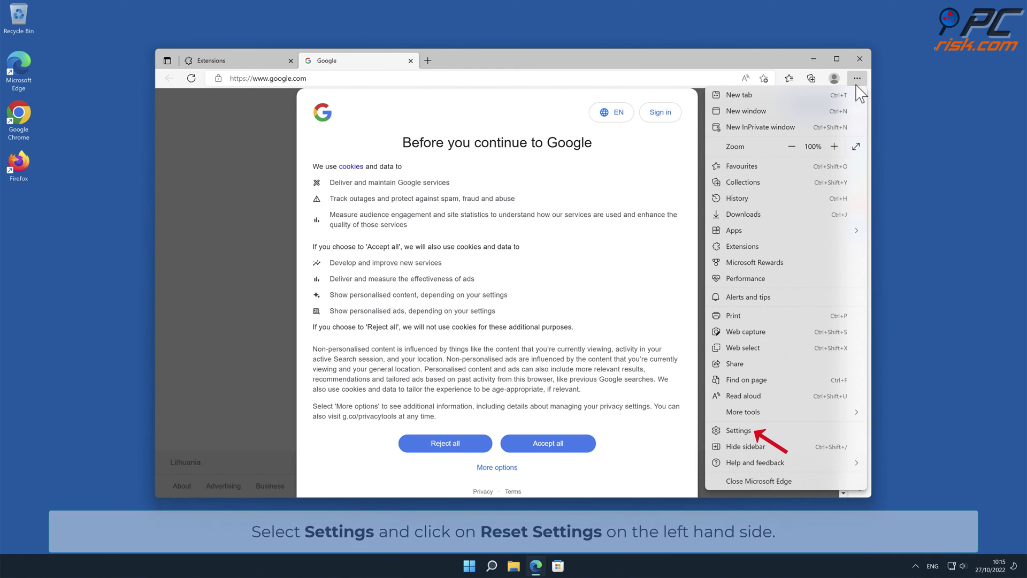
left_click(745, 431)
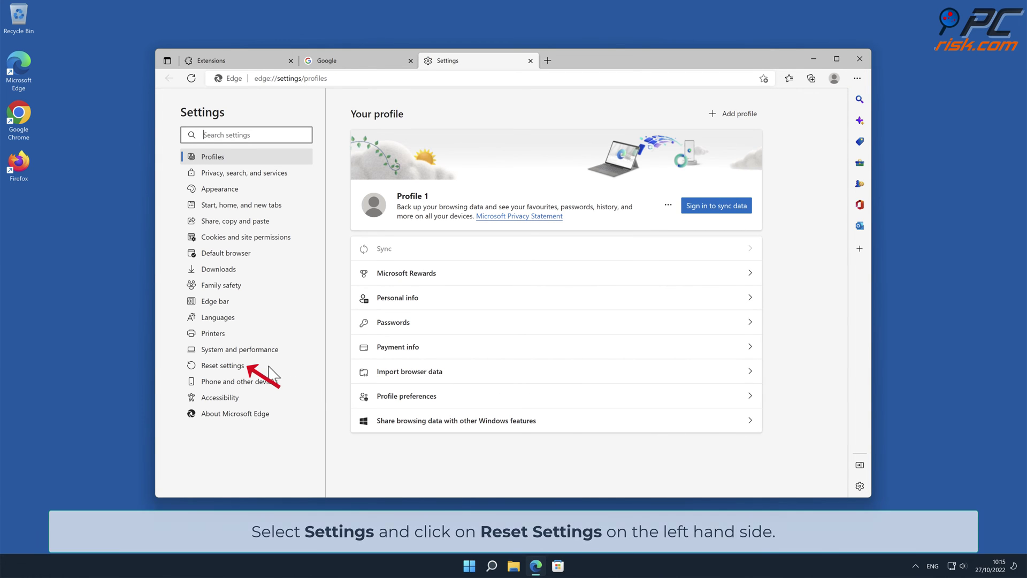
left_click(243, 367)
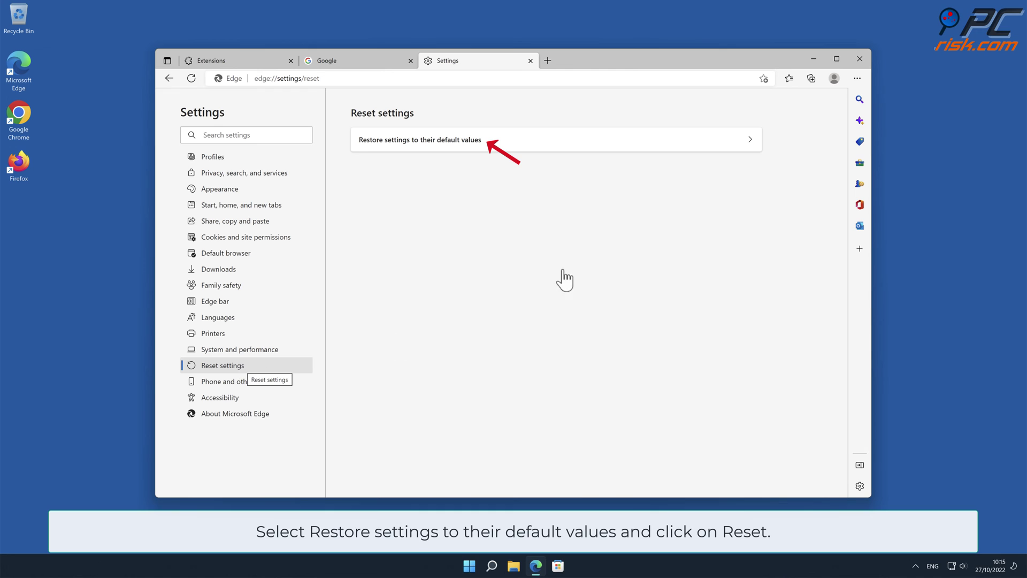
left_click(748, 142)
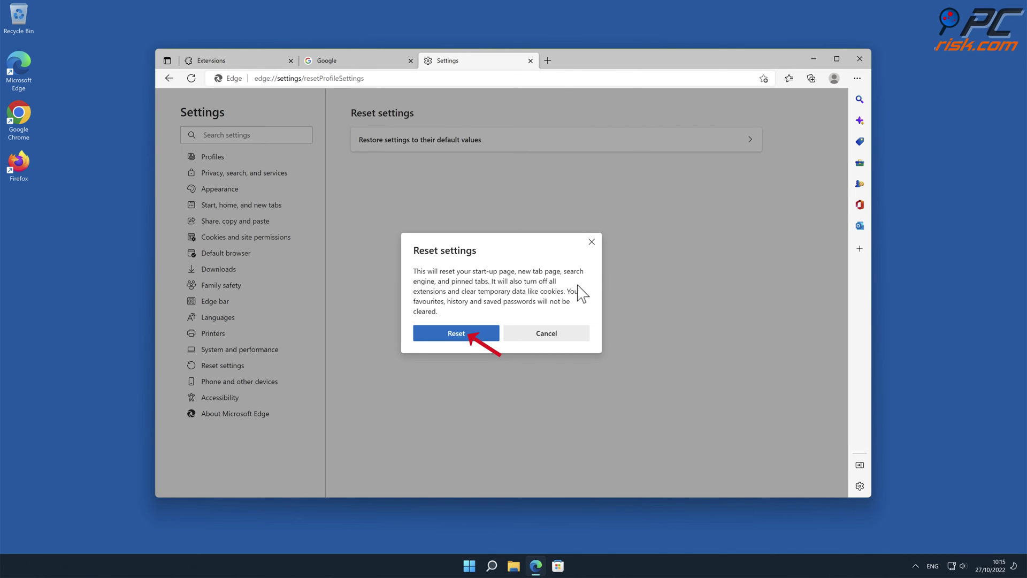
left_click(468, 338)
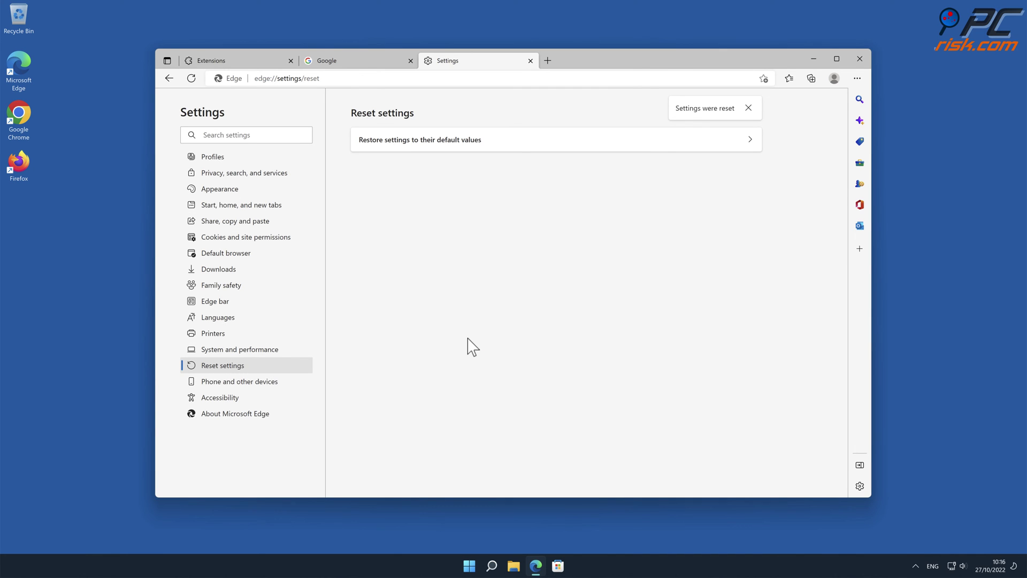
left_click(859, 60)
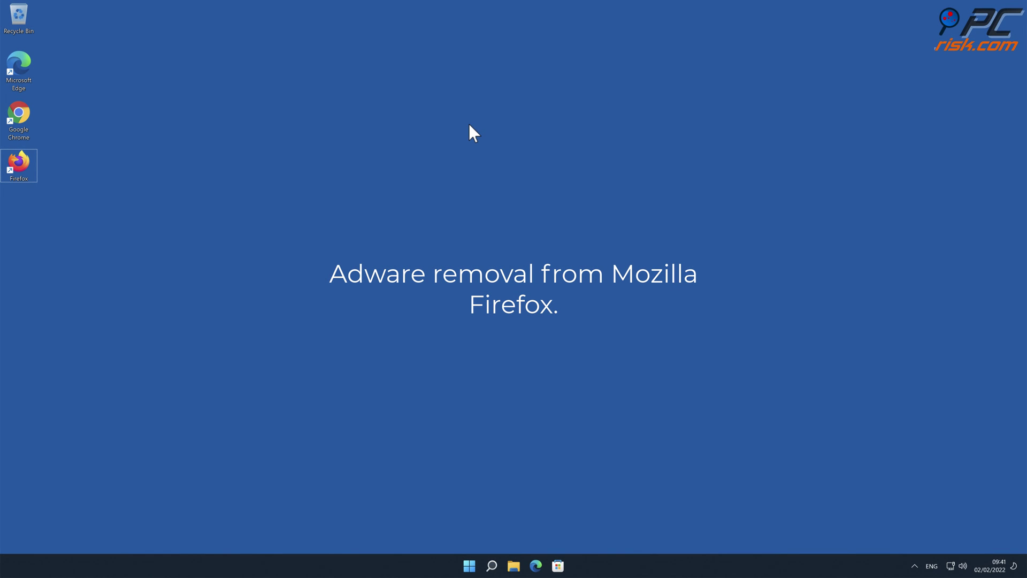
Launch Firefox and open the Extensions list in Add-ons and themes
double_click(24, 161)
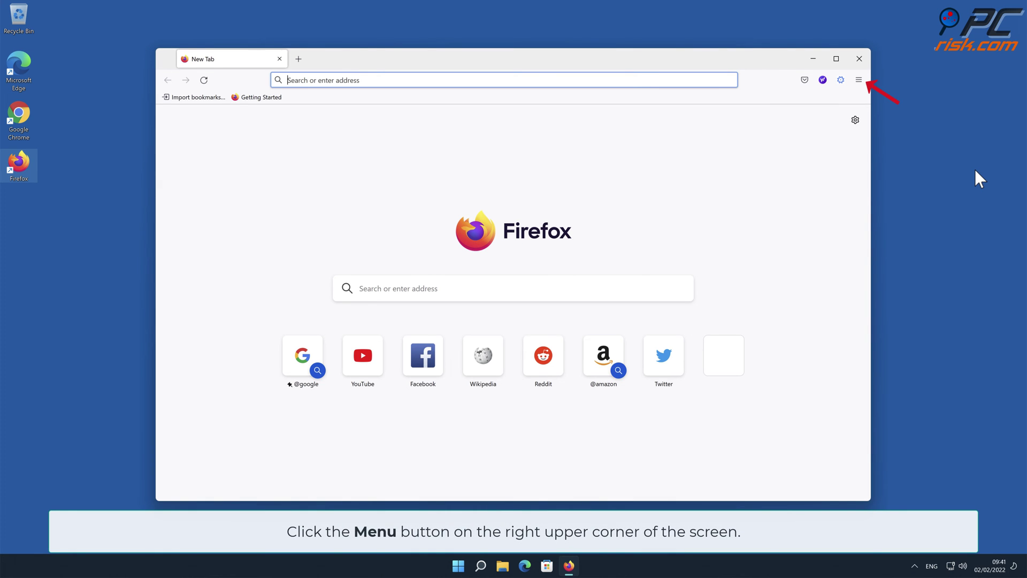
left_click(859, 80)
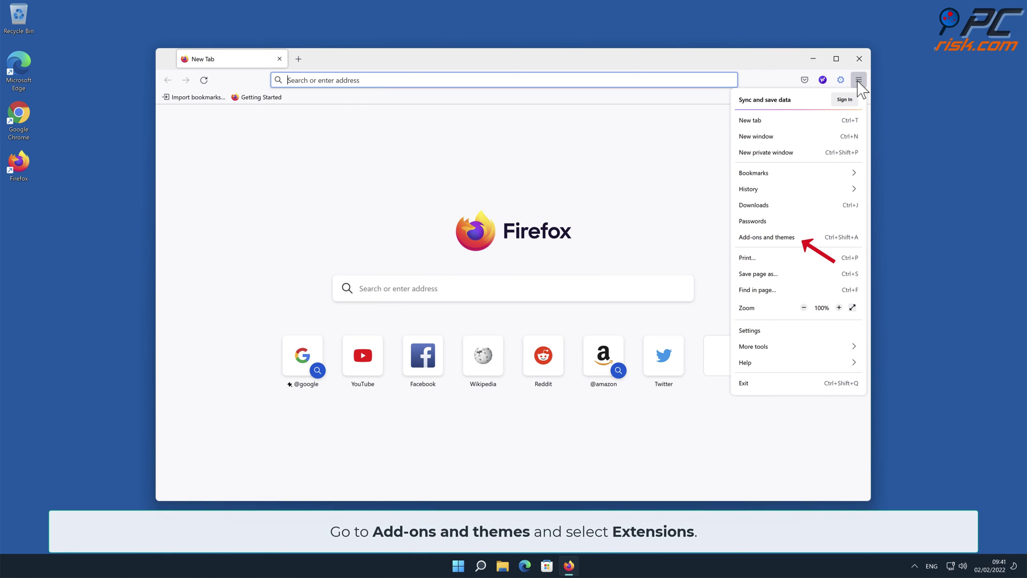
left_click(827, 237)
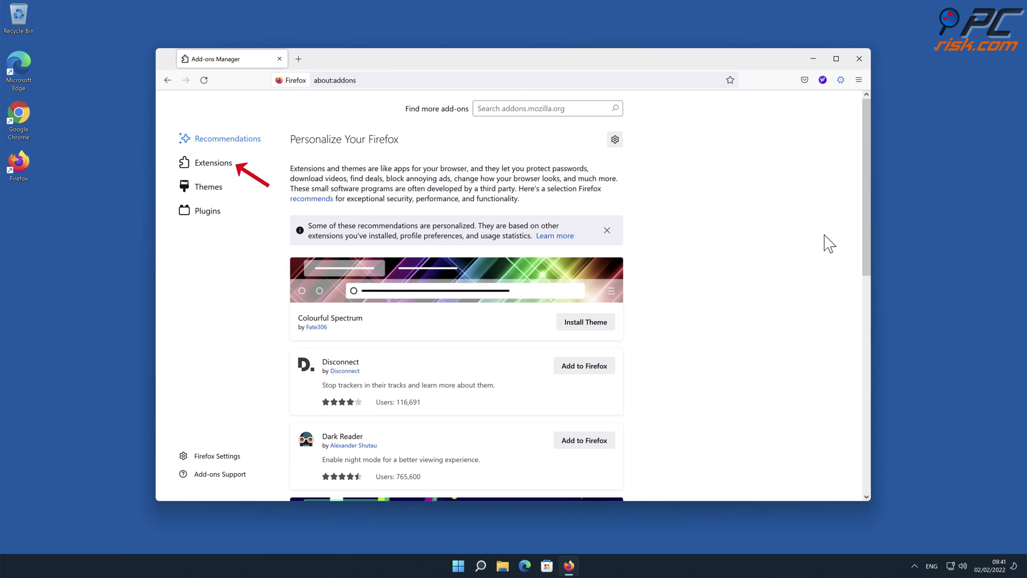
left_click(229, 164)
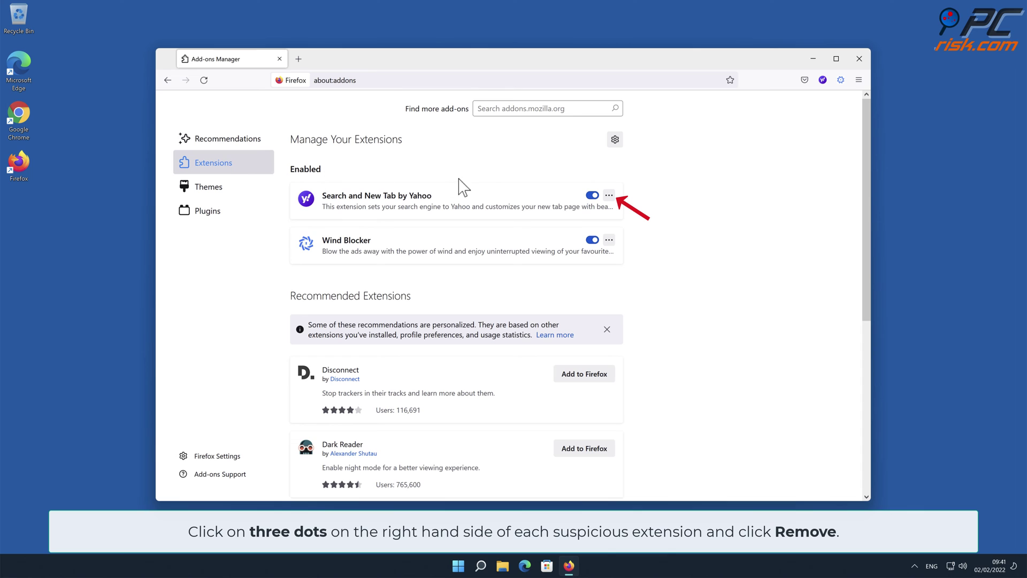
Remove the Search and New Tab by Yahoo and Wind Blocker extensions
left_click(608, 197)
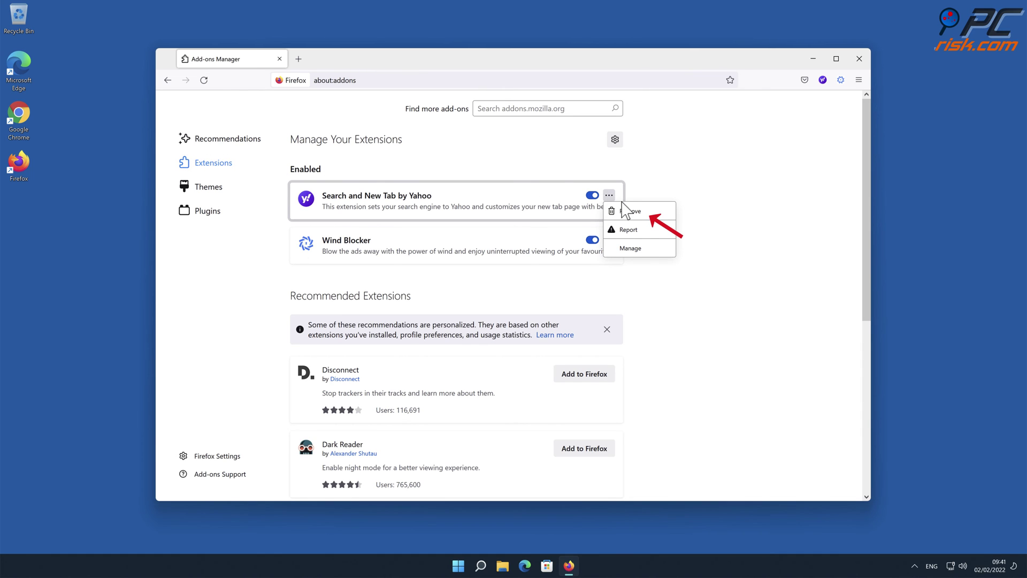
left_click(630, 211)
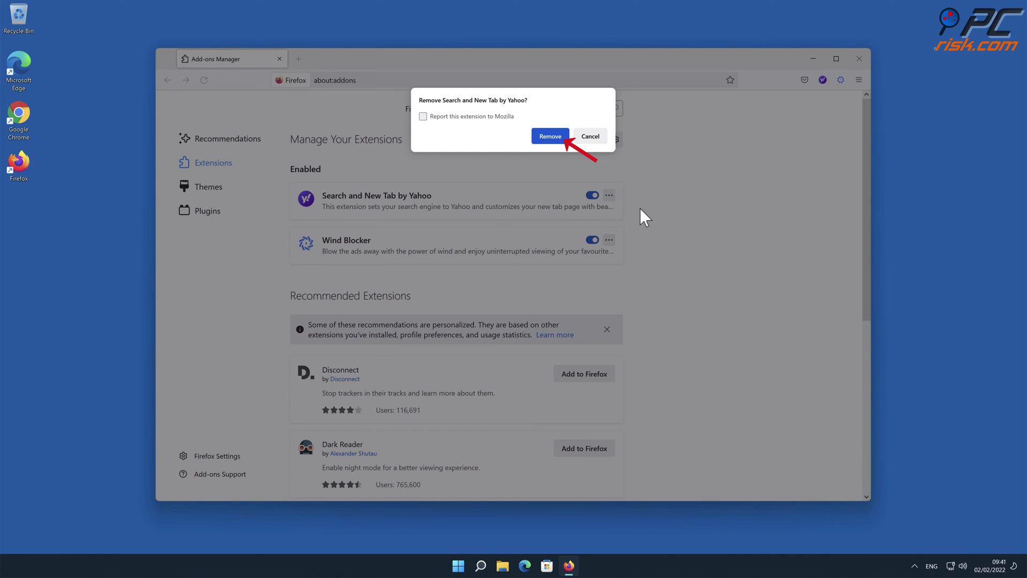
left_click(550, 137)
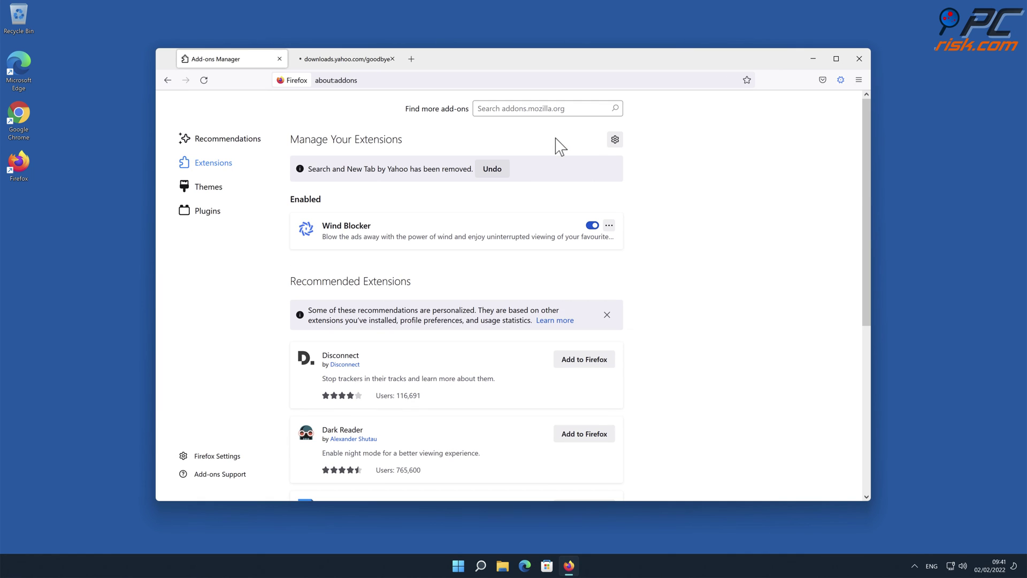
left_click(608, 226)
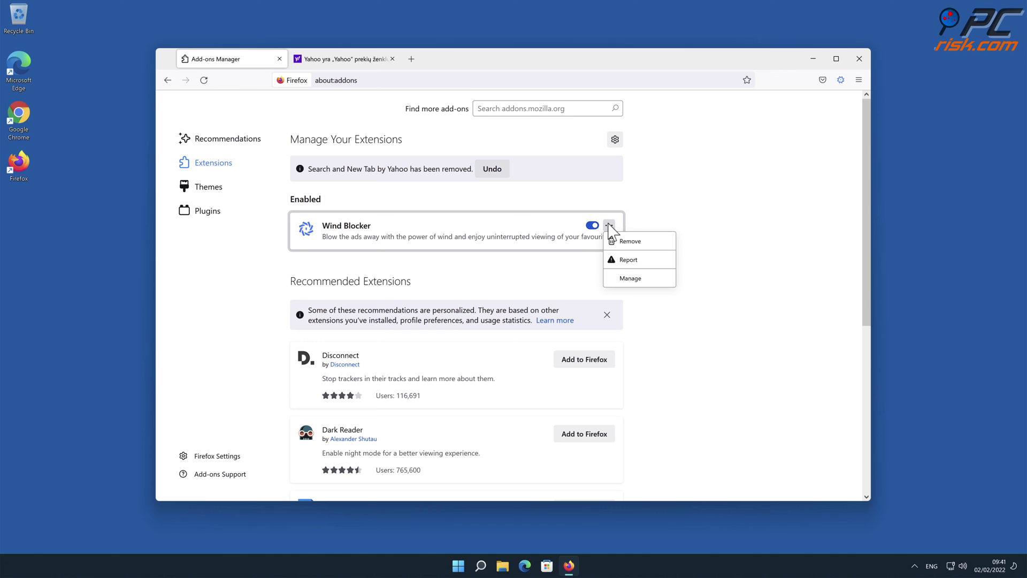
left_click(621, 241)
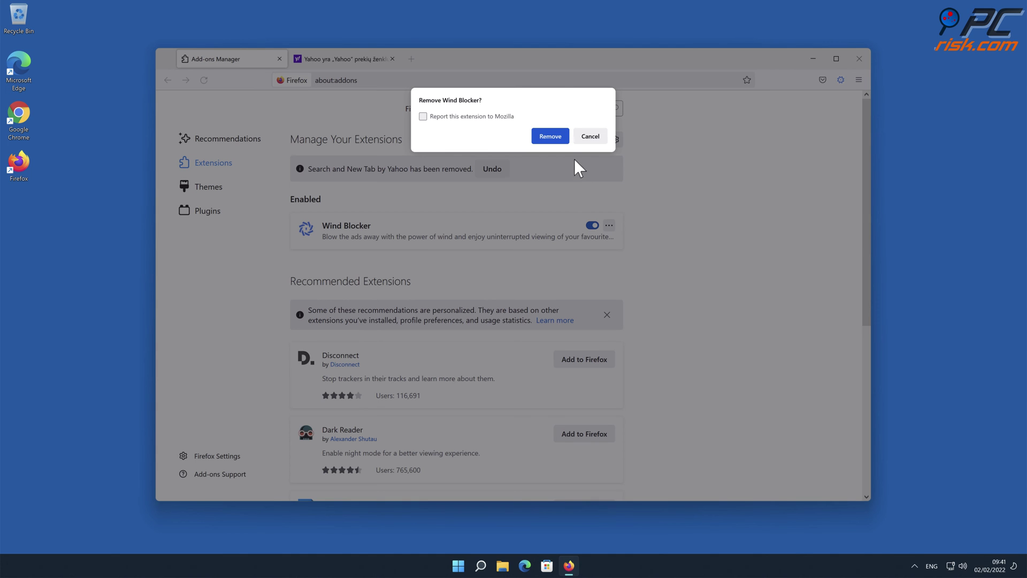
left_click(550, 136)
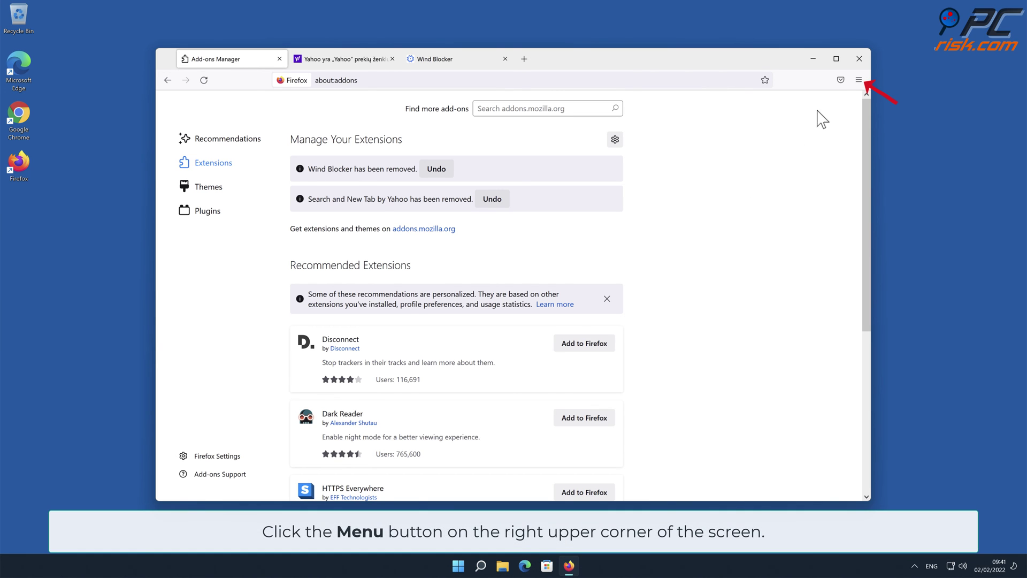
Open Firefox's Troubleshooting Information page via Help and start Refresh Firefox
left_click(859, 81)
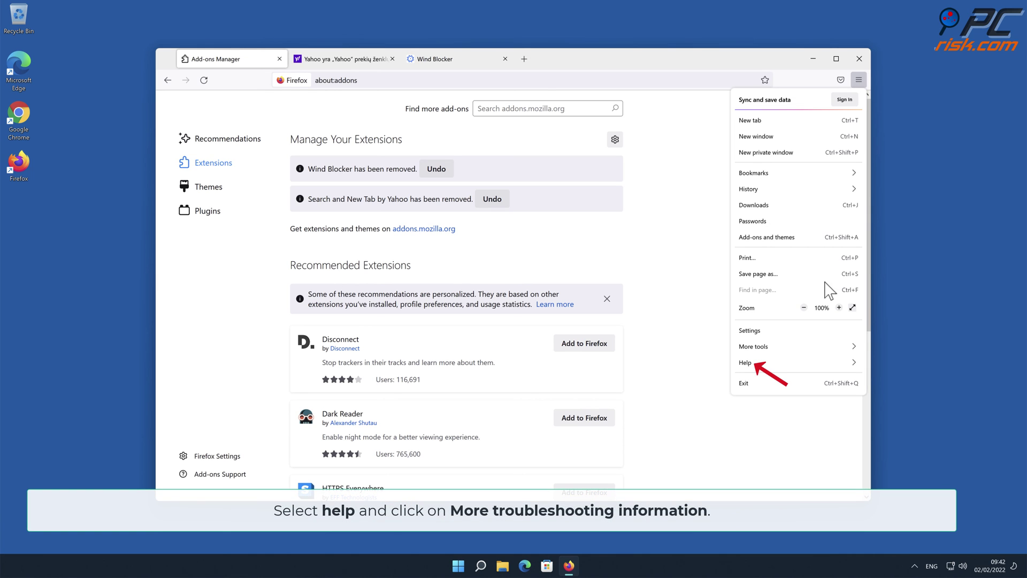
left_click(828, 363)
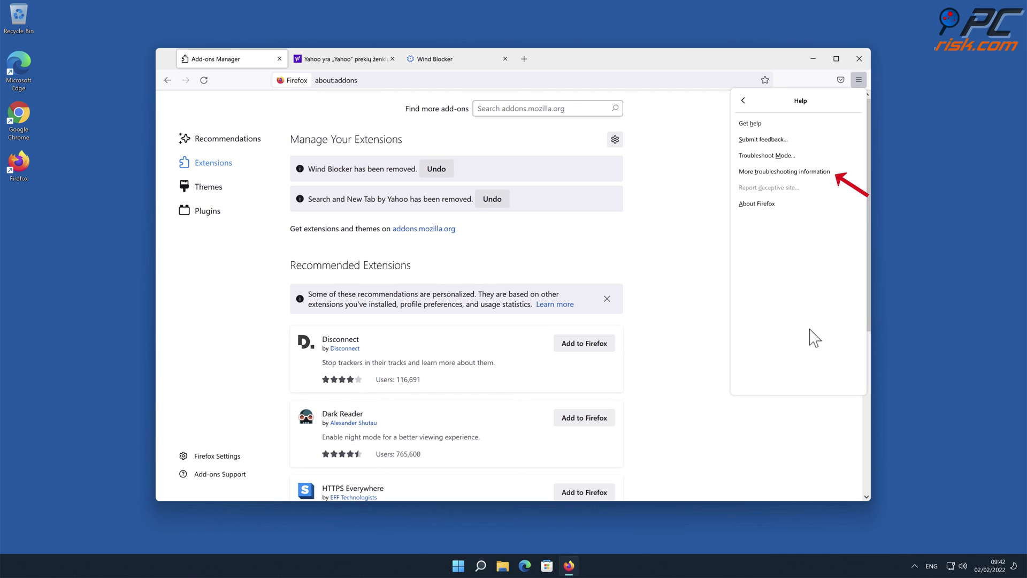
left_click(786, 173)
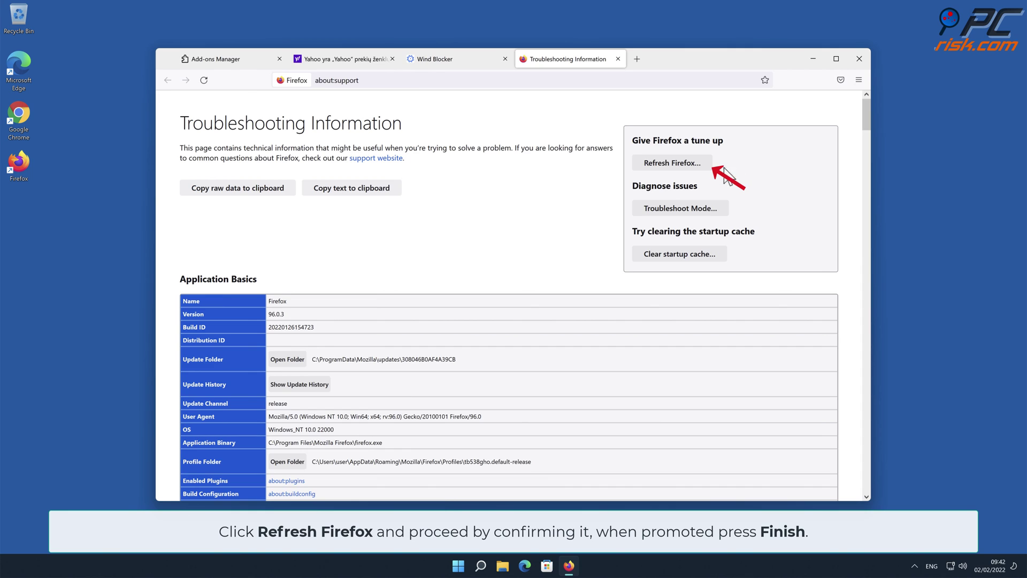
left_click(701, 165)
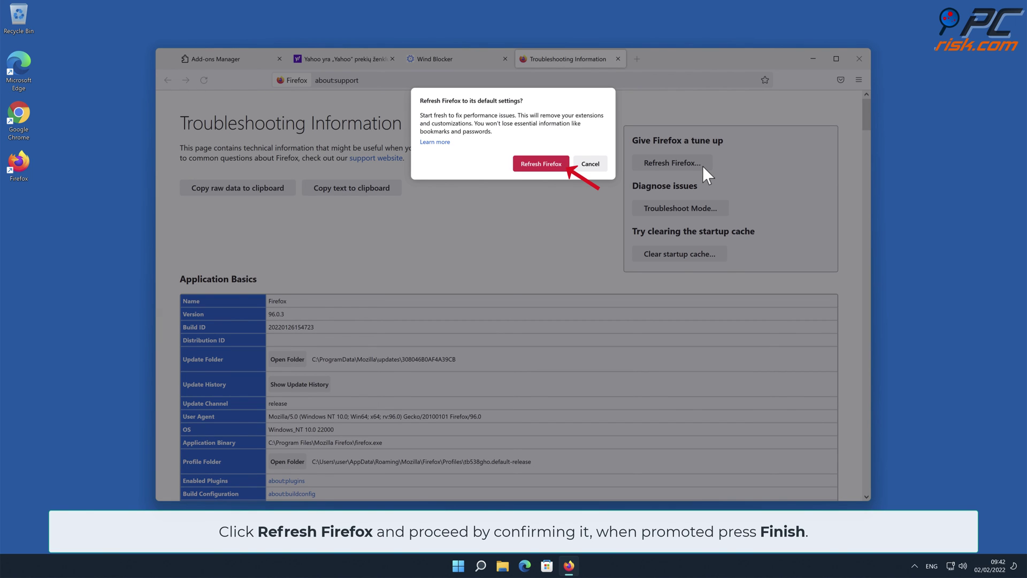